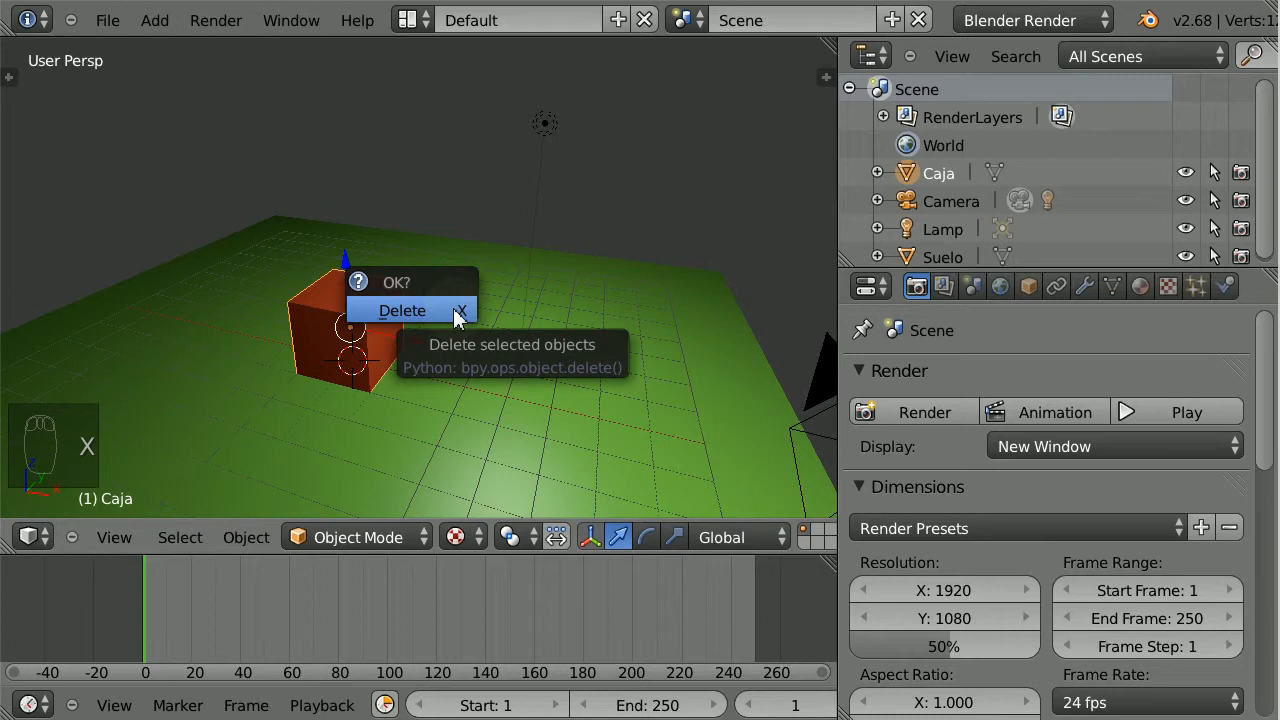
Delete the red Caja box and set the 3D cursor's Z location to 1.
click(455, 310)
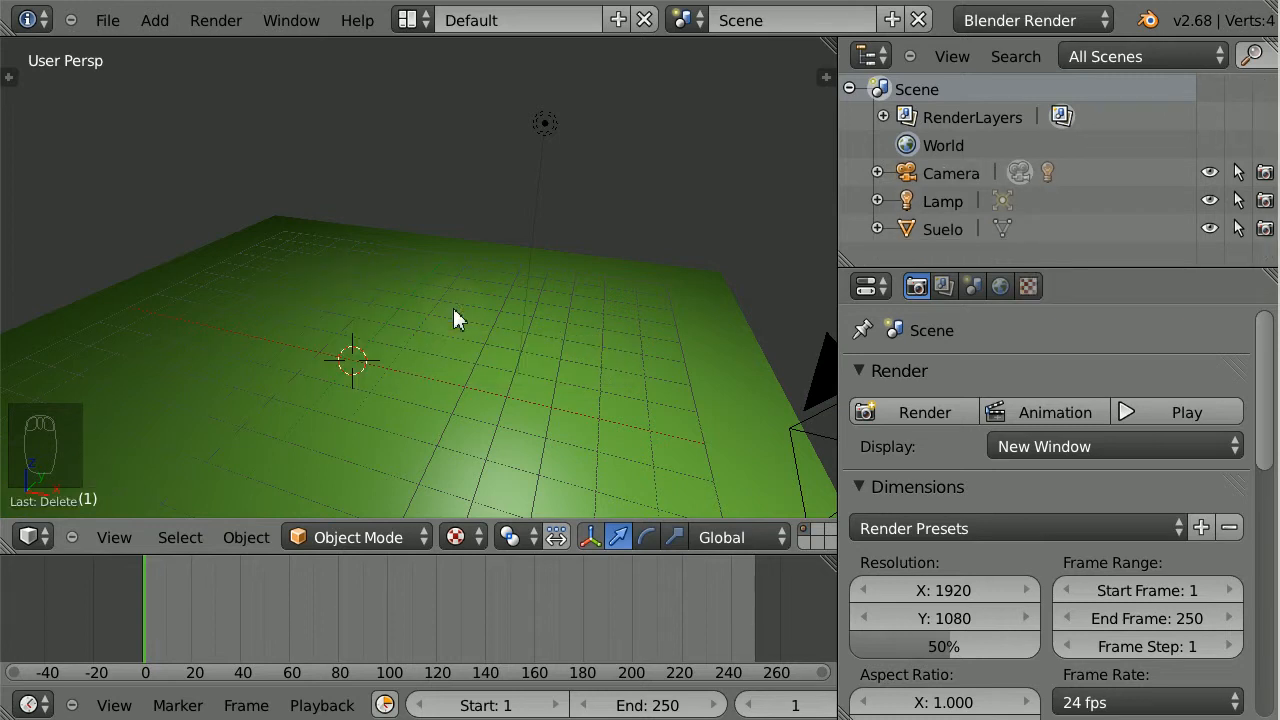
key(n)
drag(822, 118, 800, 280)
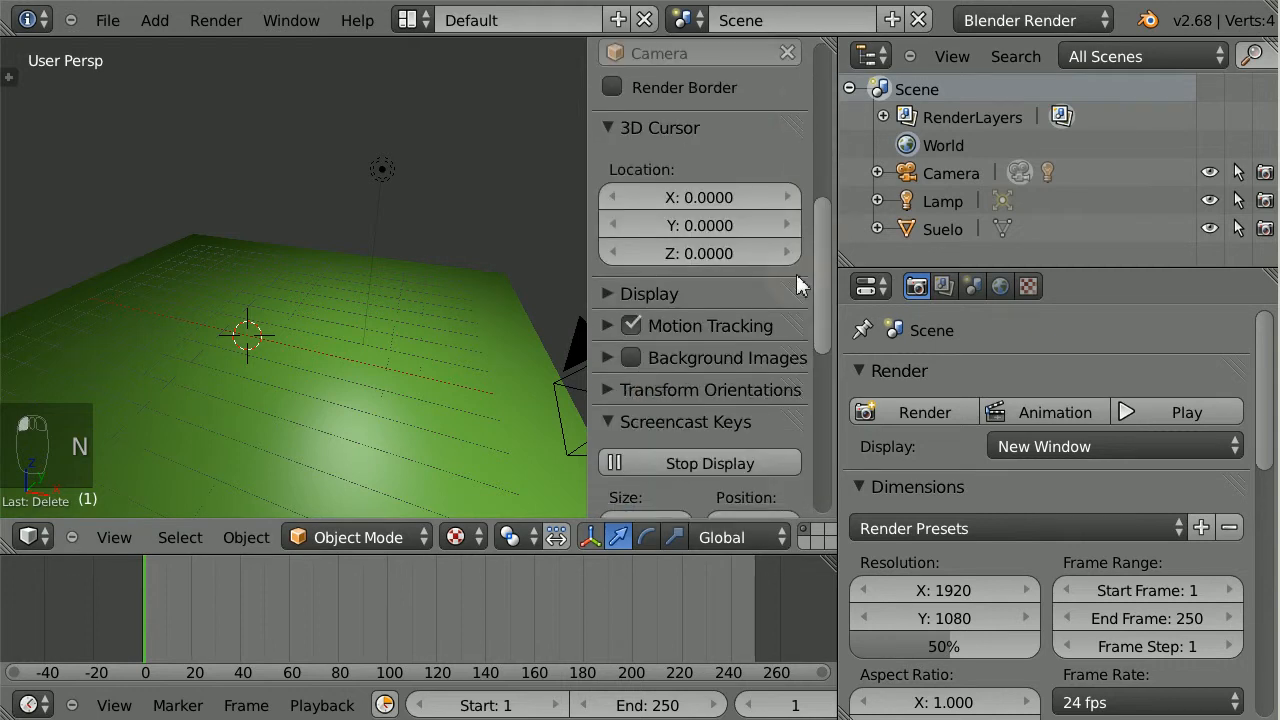
click(696, 253)
text(1)
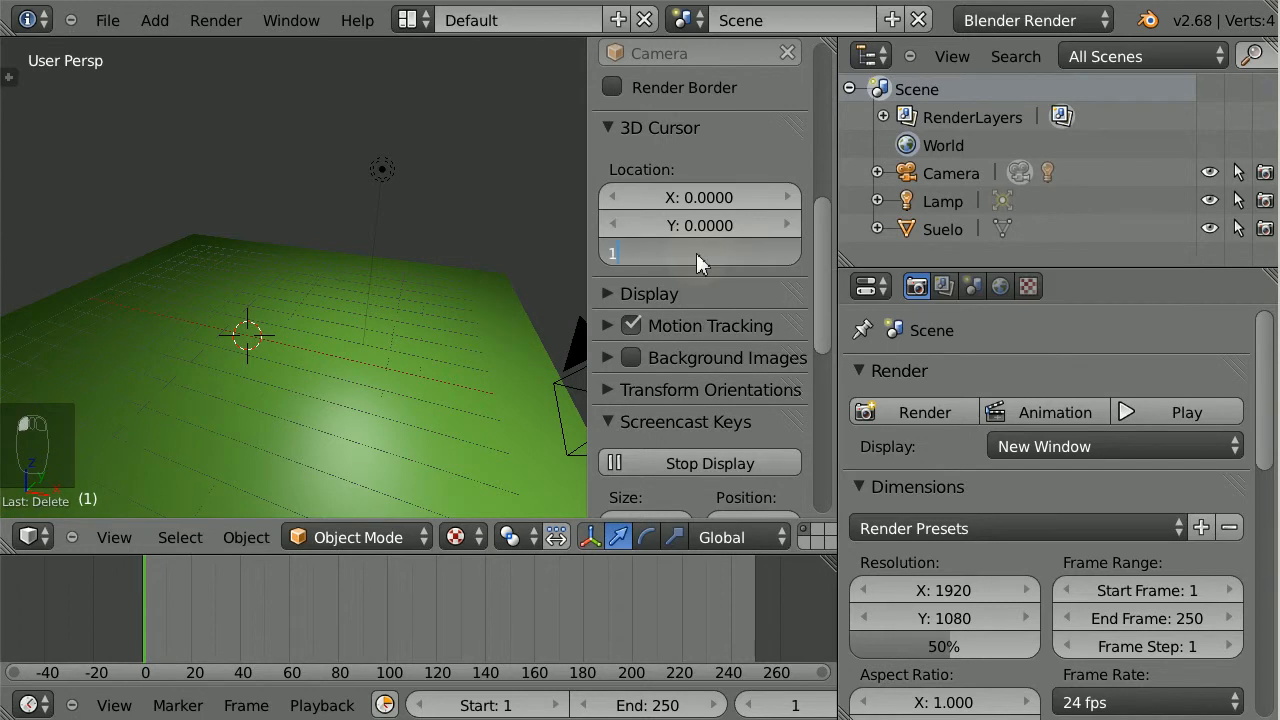
key(Return)
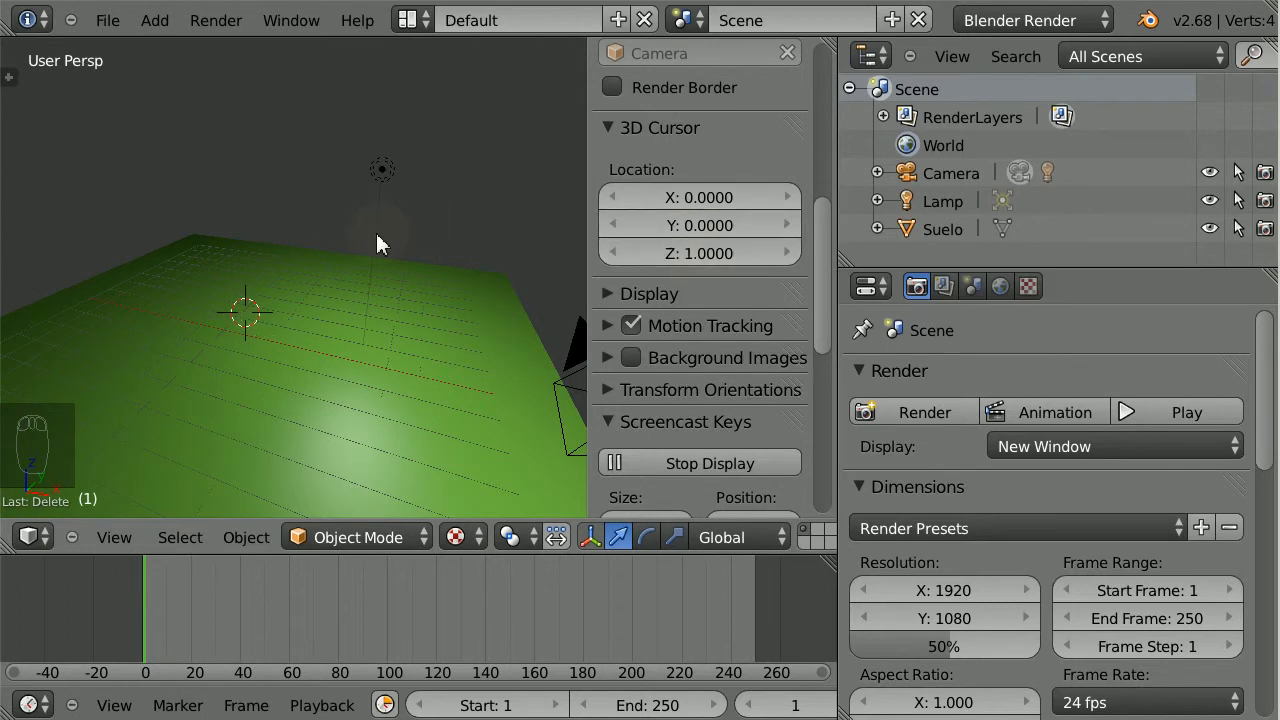
Add a Bezier curve at the 3D cursor and rotate it 90° about the global X axis.
key(shift+a)
mouse_move(378, 240)
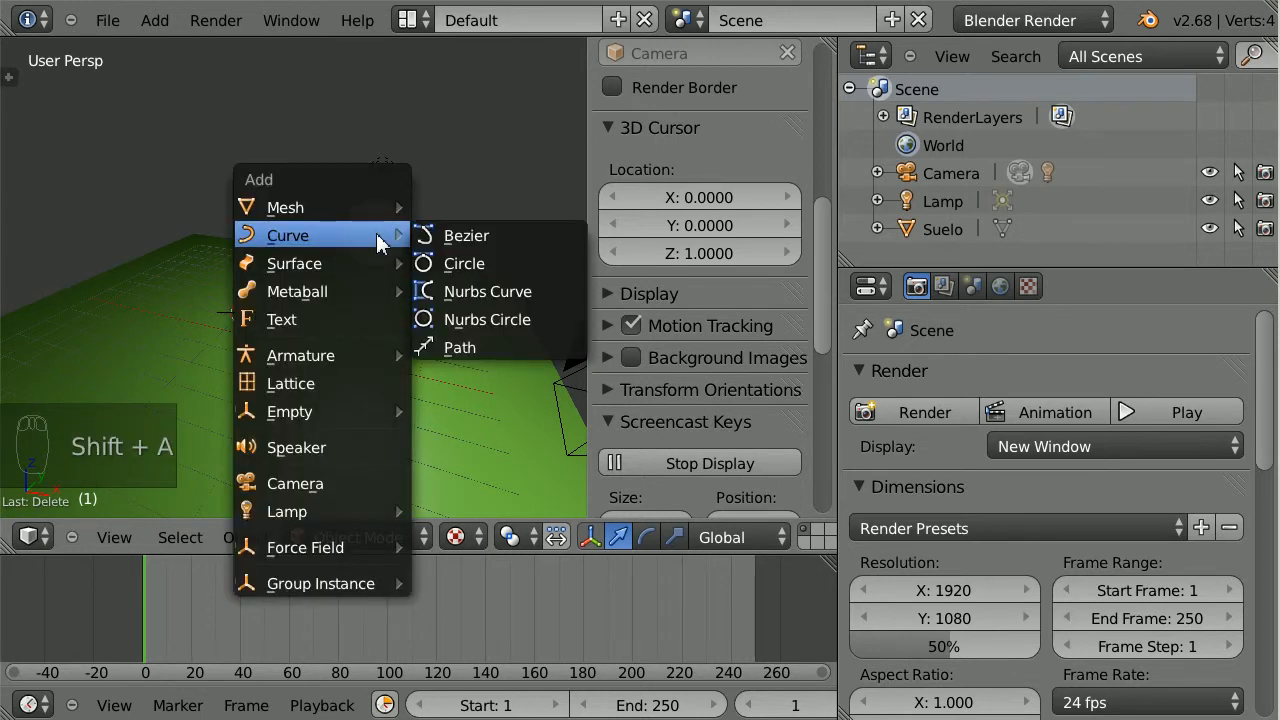
click(469, 233)
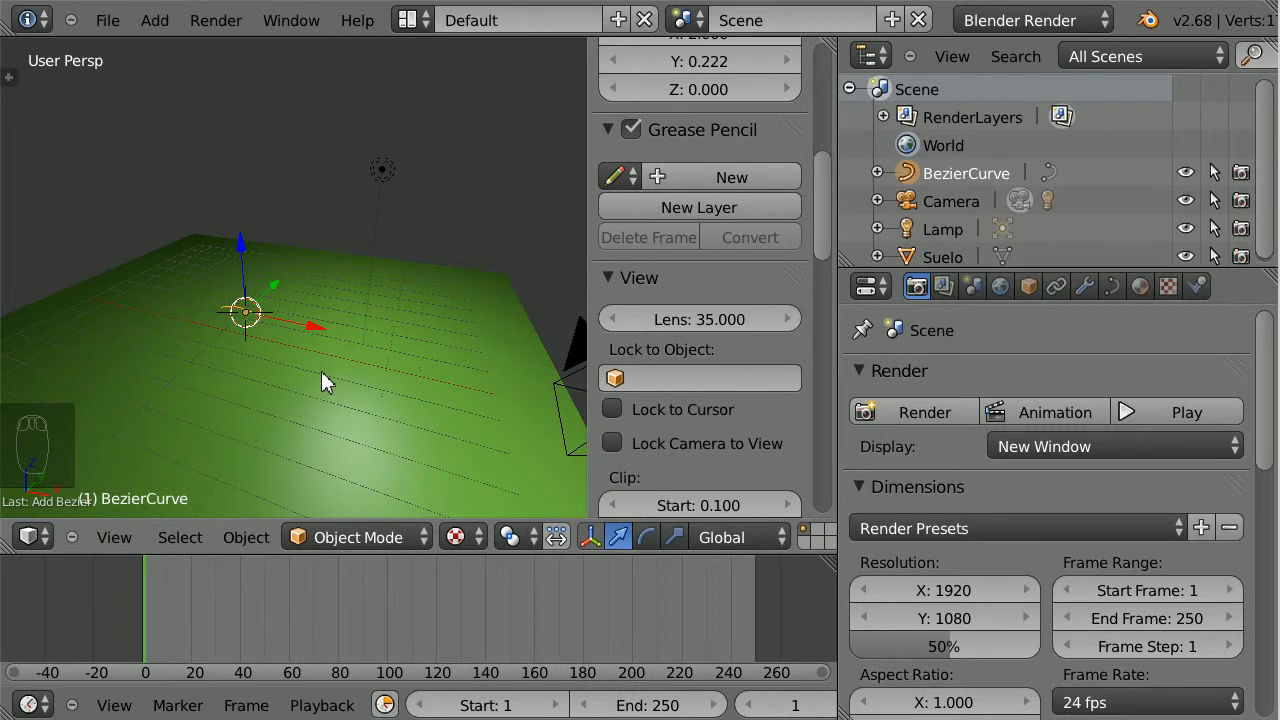
scroll(228, 420, up, 4)
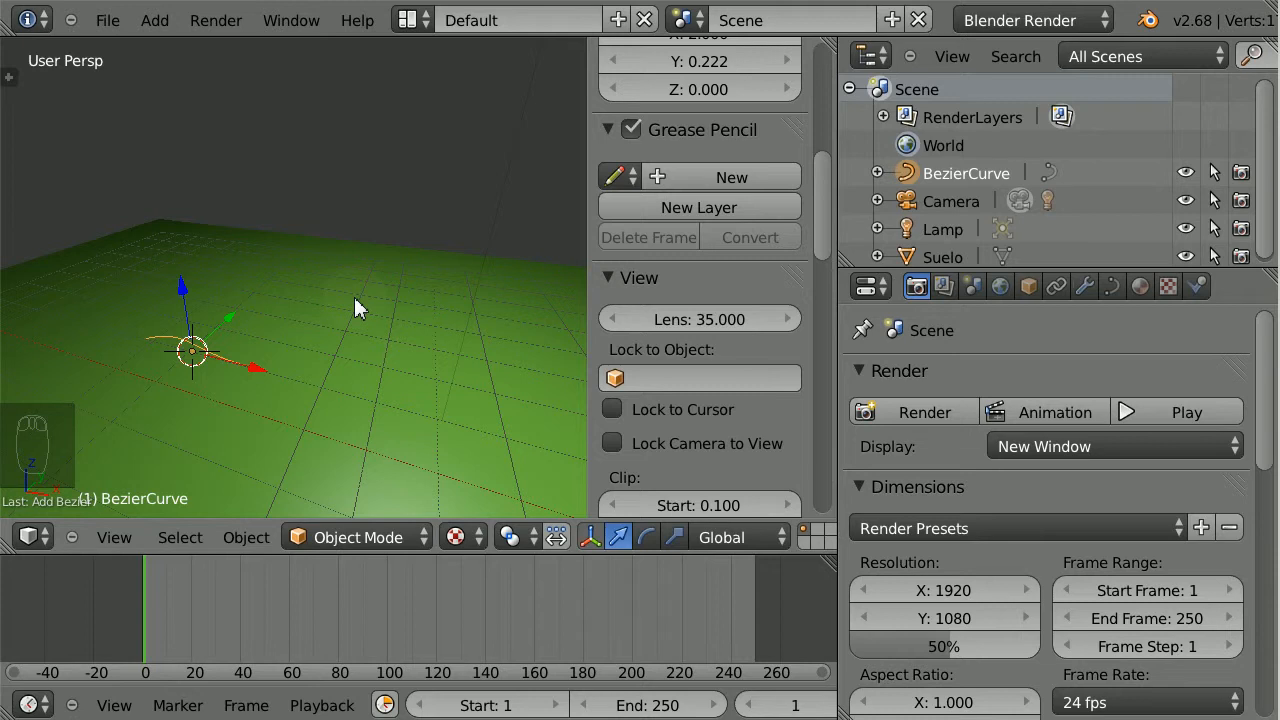
key(r)
text(x)
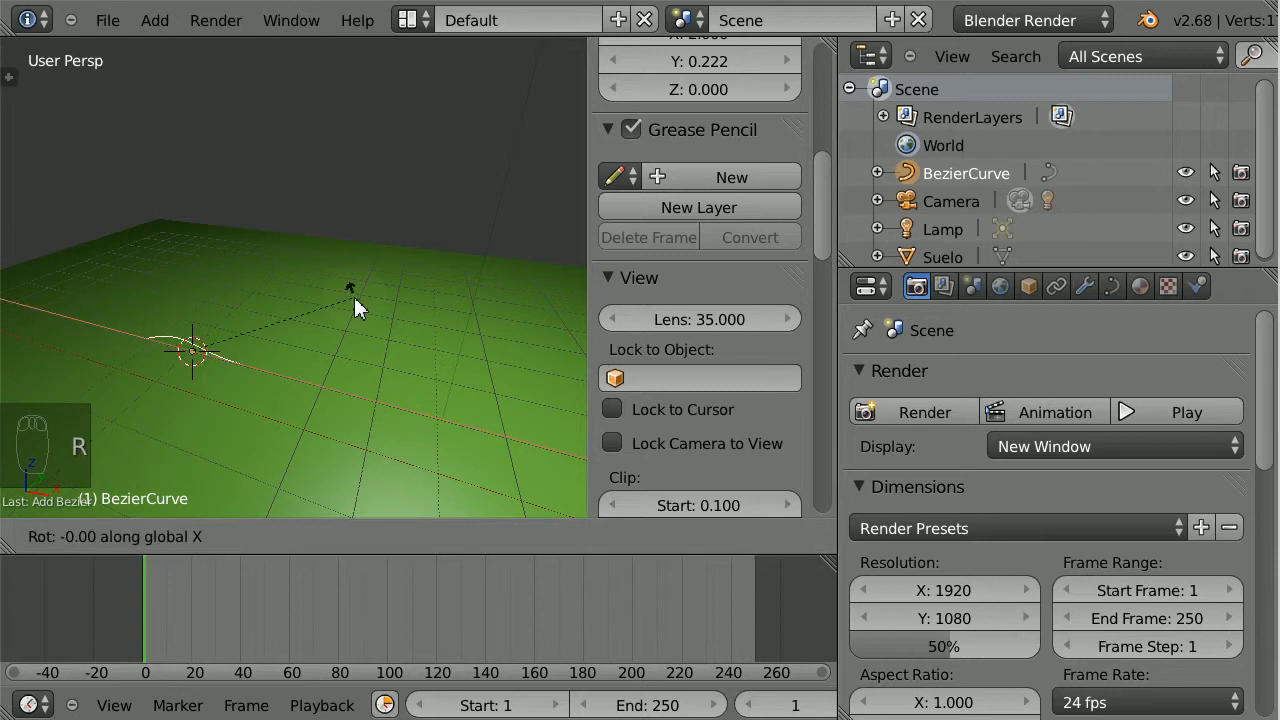
text(90)
key(Return)
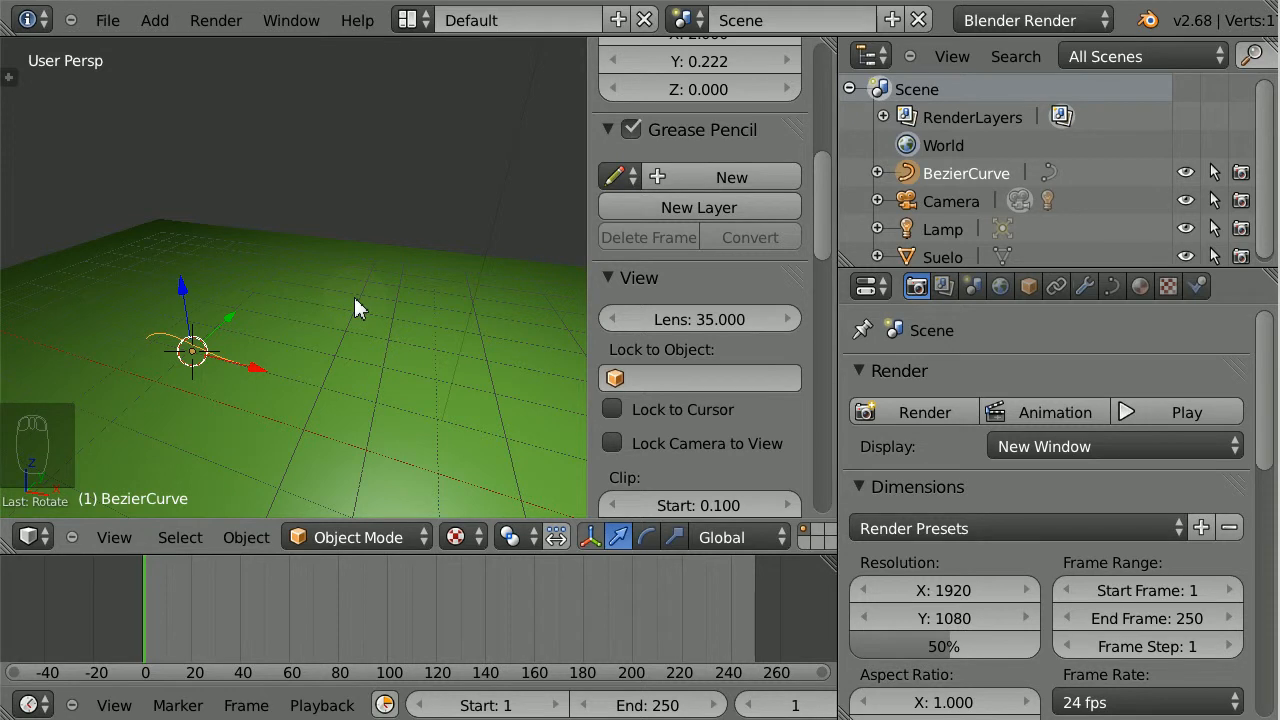
Switch to the front orthographic view and set the Bezier curve's shape to 2D.
key(KP_1)
key(KP_5)
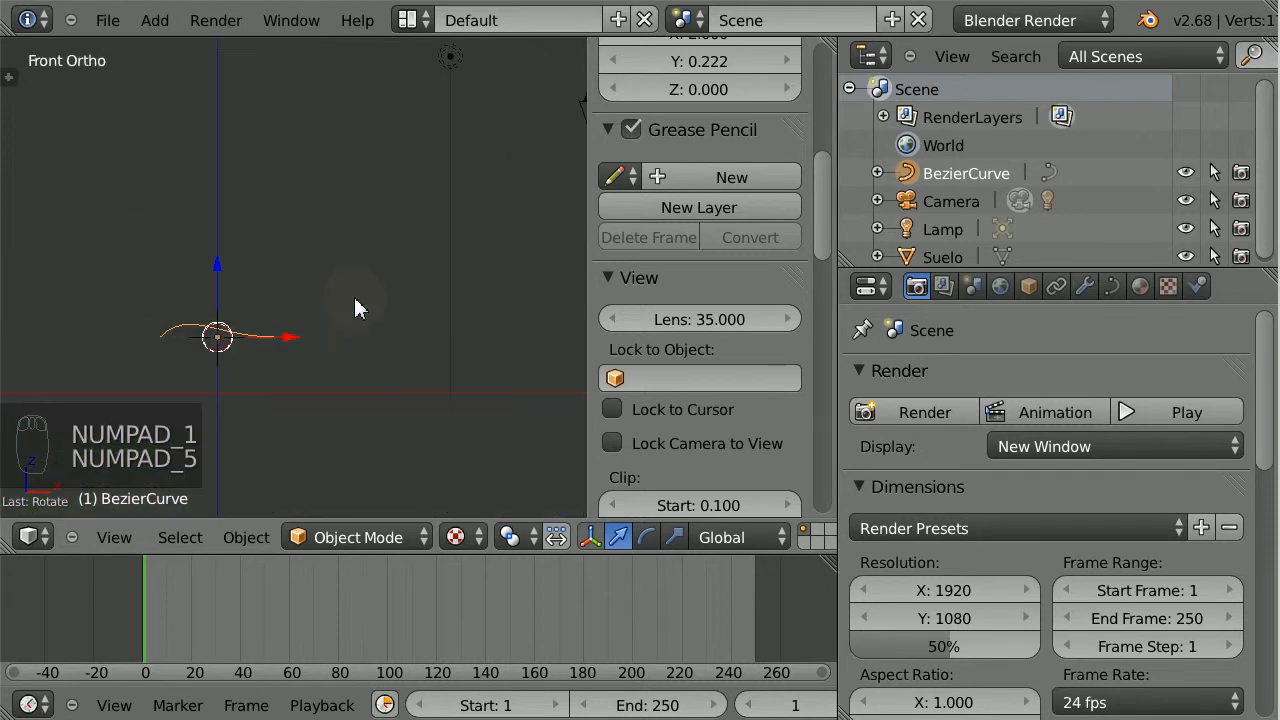
scroll(323, 343, up, 2)
shift+middle_drag(323, 343, 443, 205)
scroll(443, 203, up, 3)
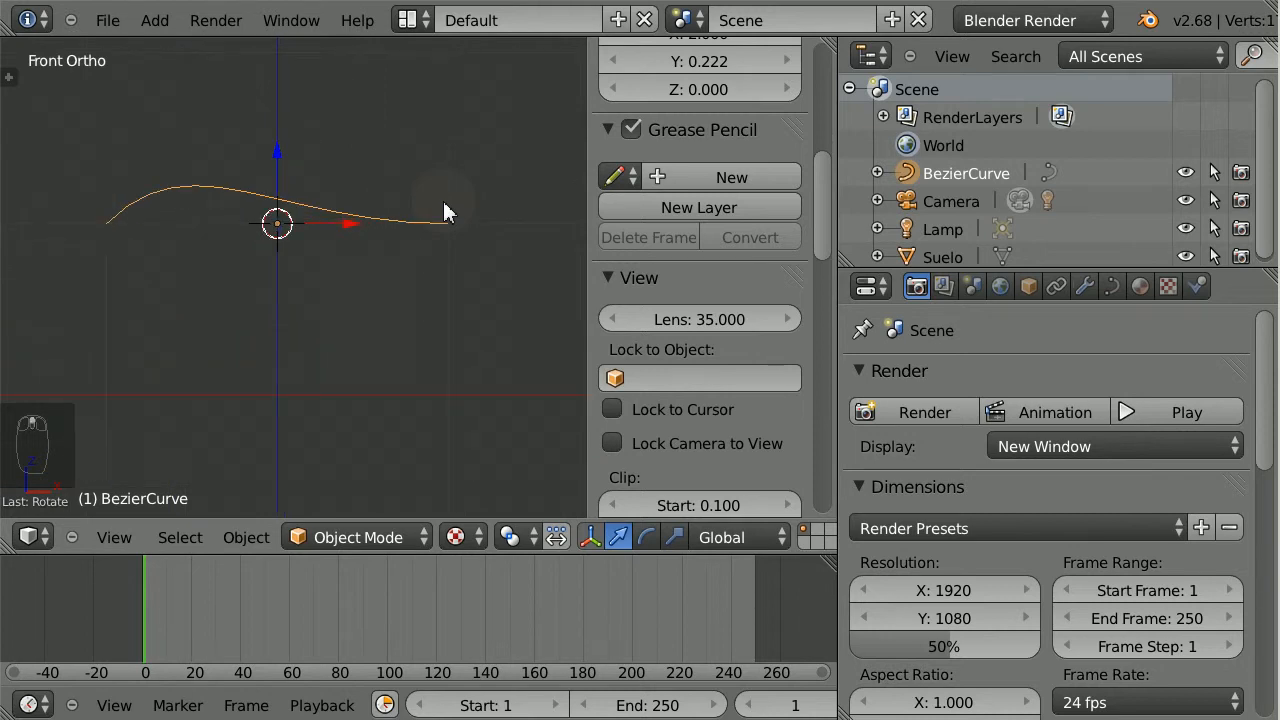
shift+middle_drag(381, 260, 372, 310)
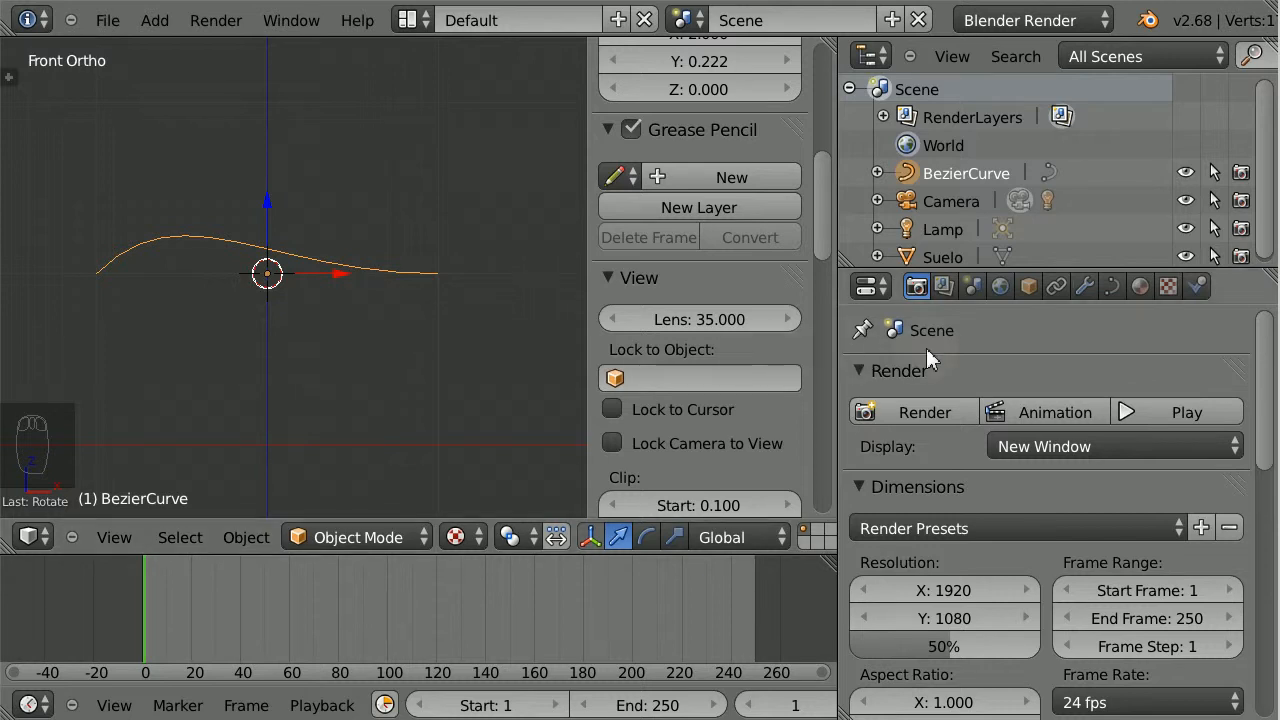
click(1114, 288)
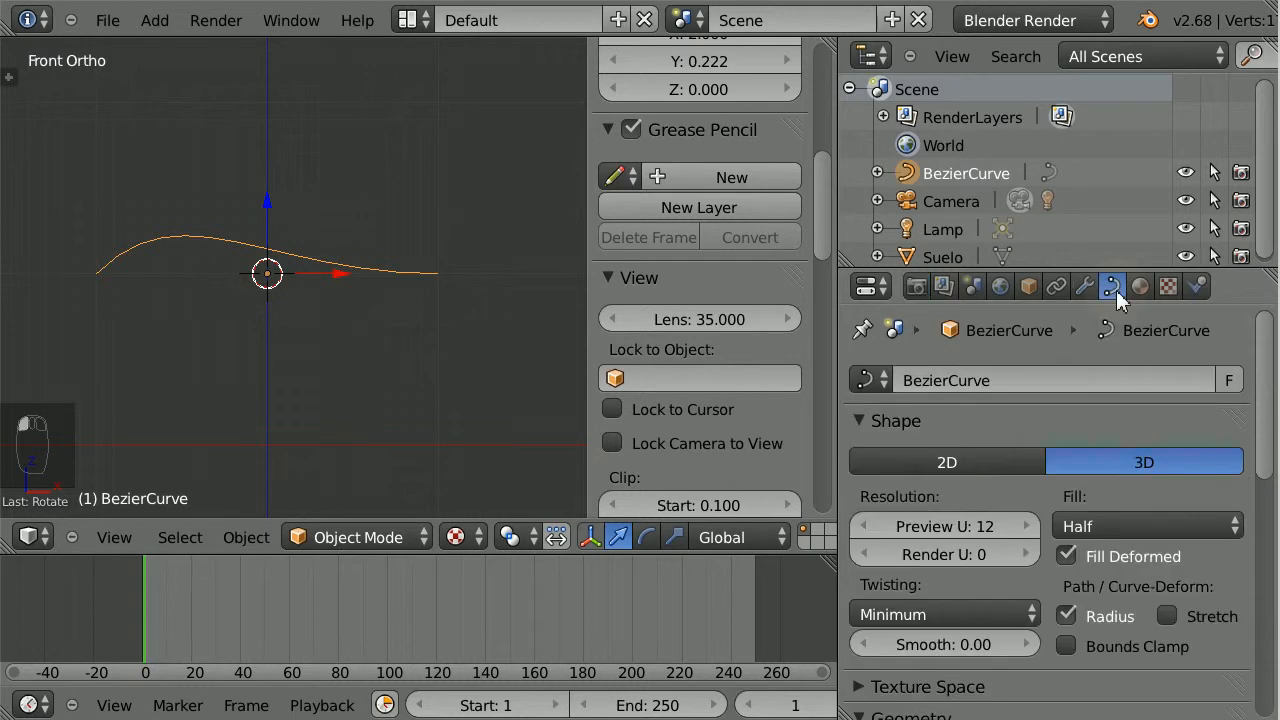
click(981, 463)
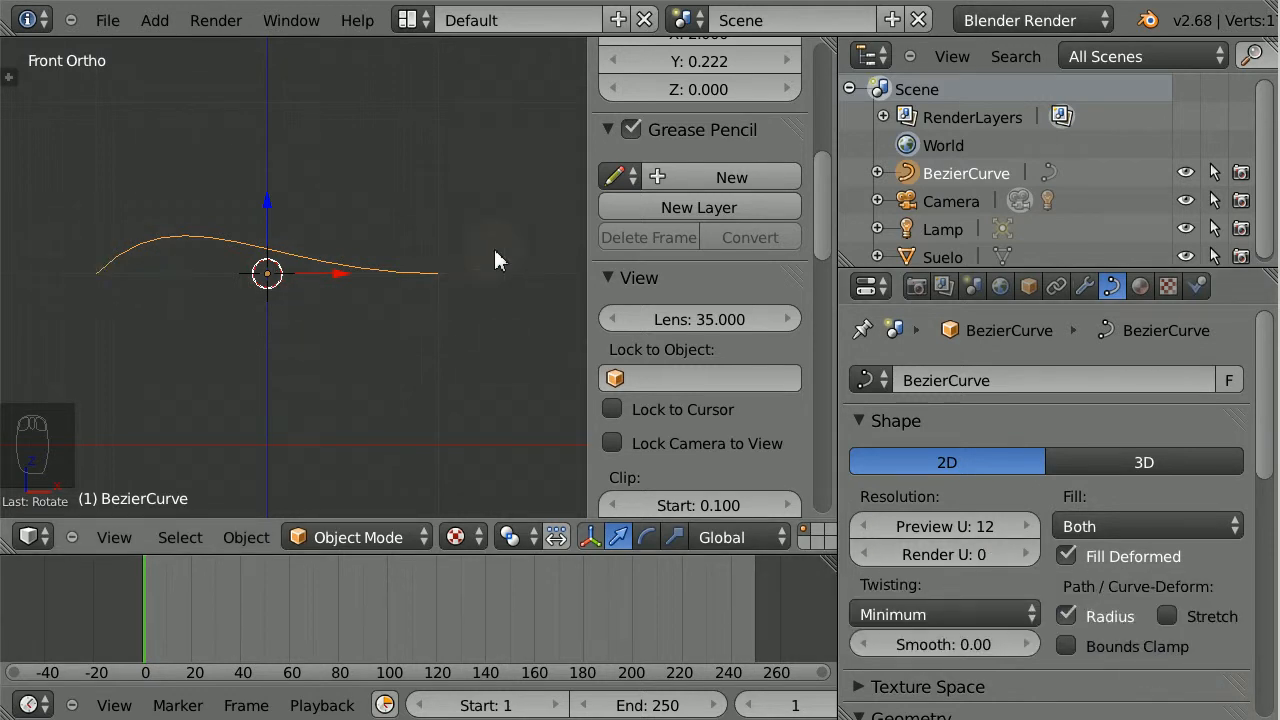
Try a preview U resolution of 4 on the curve and restore it to 12.
click(959, 520)
text(4)
key(Return)
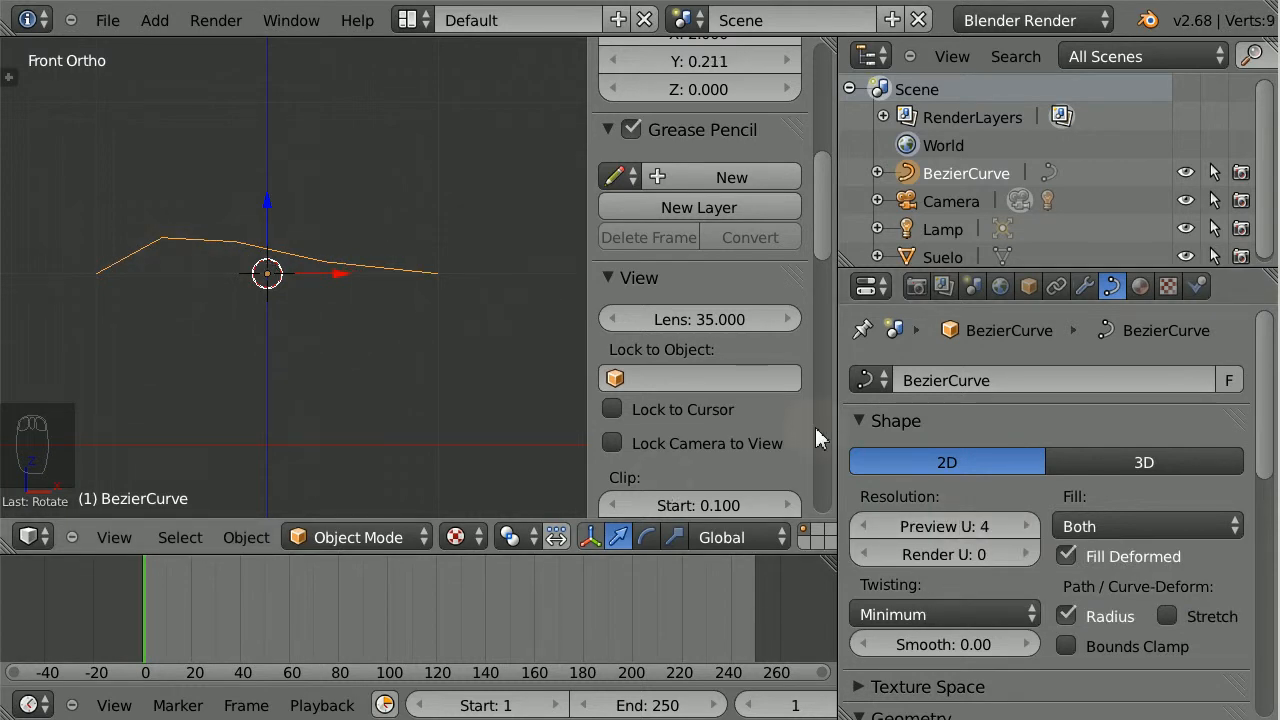
click(972, 524)
text(12)
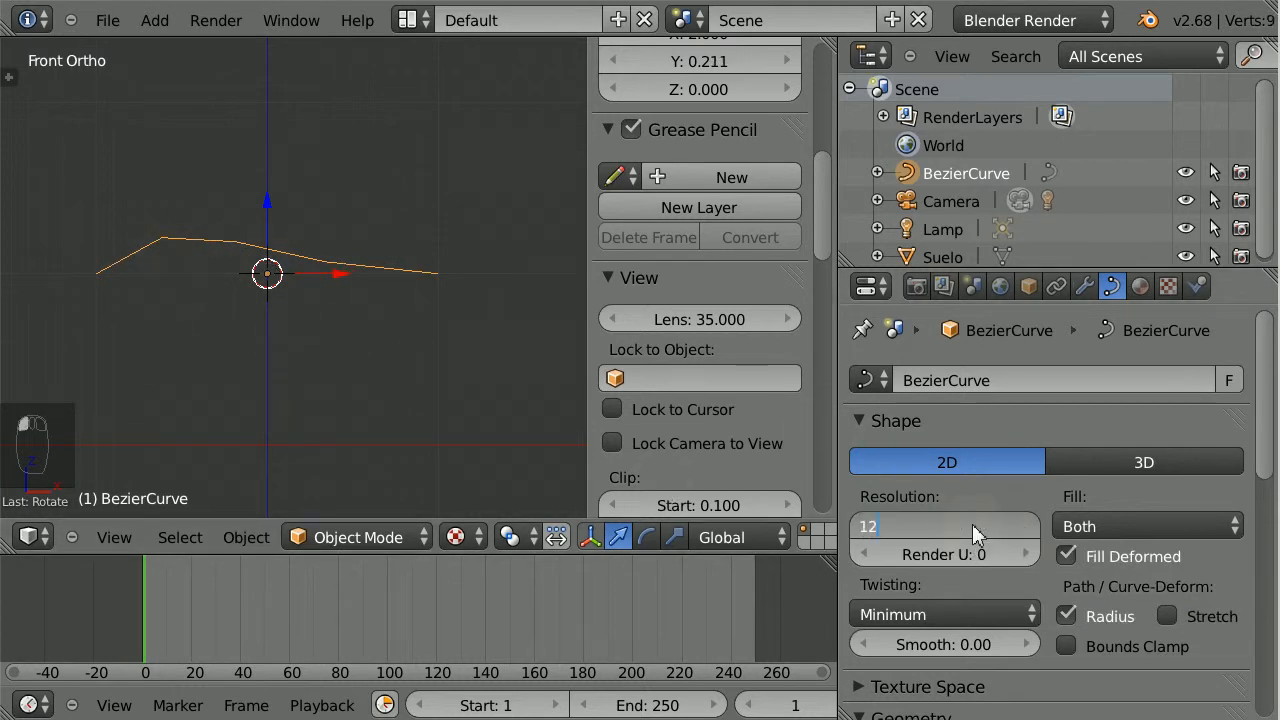
key(Return)
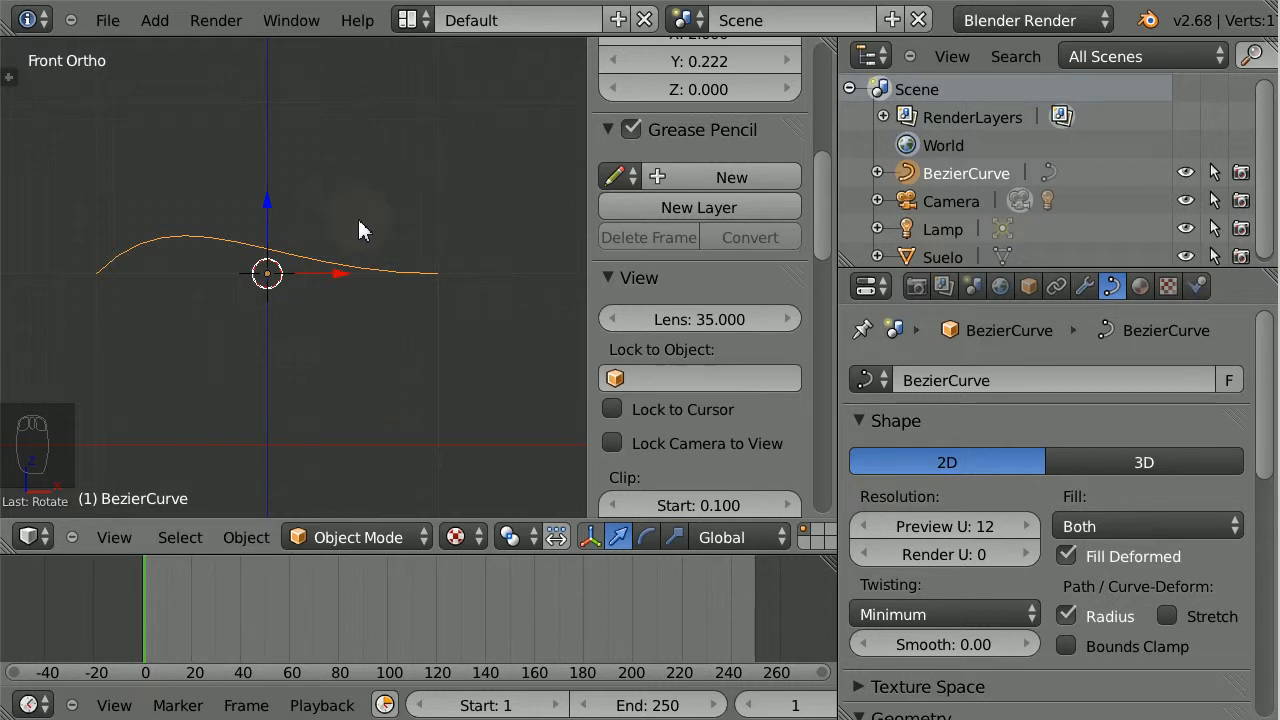
In Edit Mode, rotate the curve's right end control point until its handles stand almost vertical.
key(Tab)
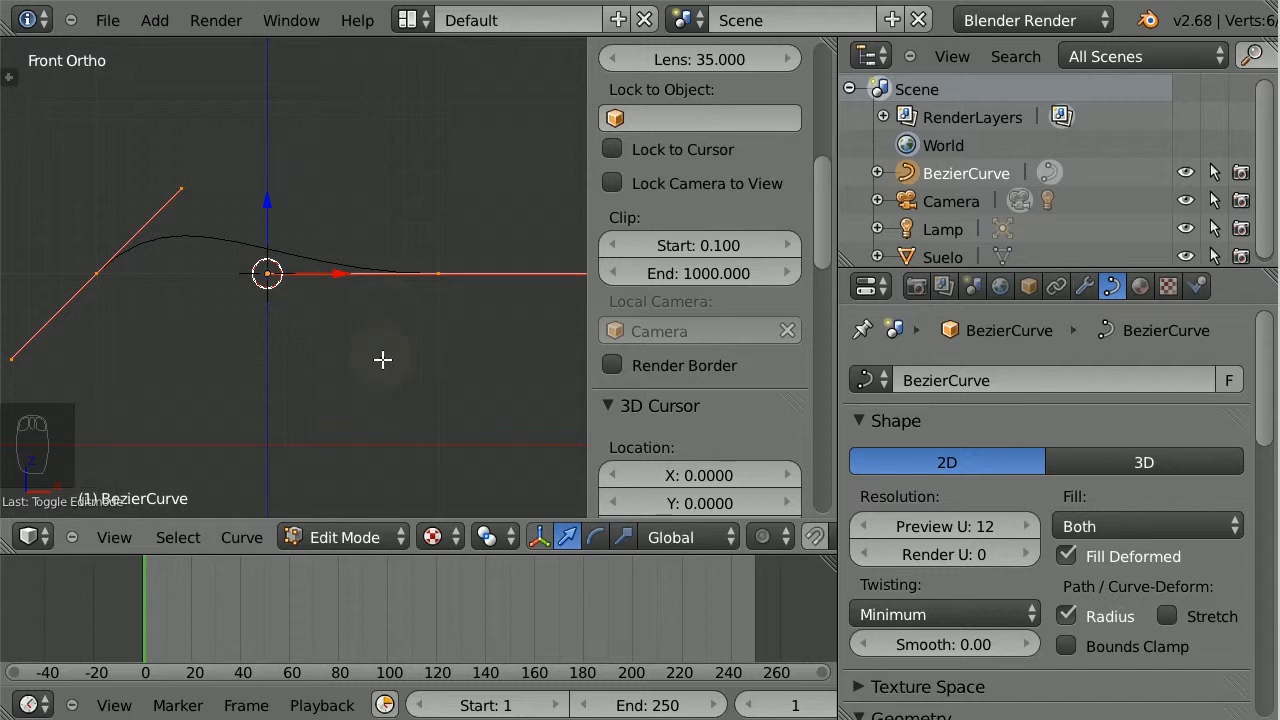
right_click(97, 274)
right_click(440, 272)
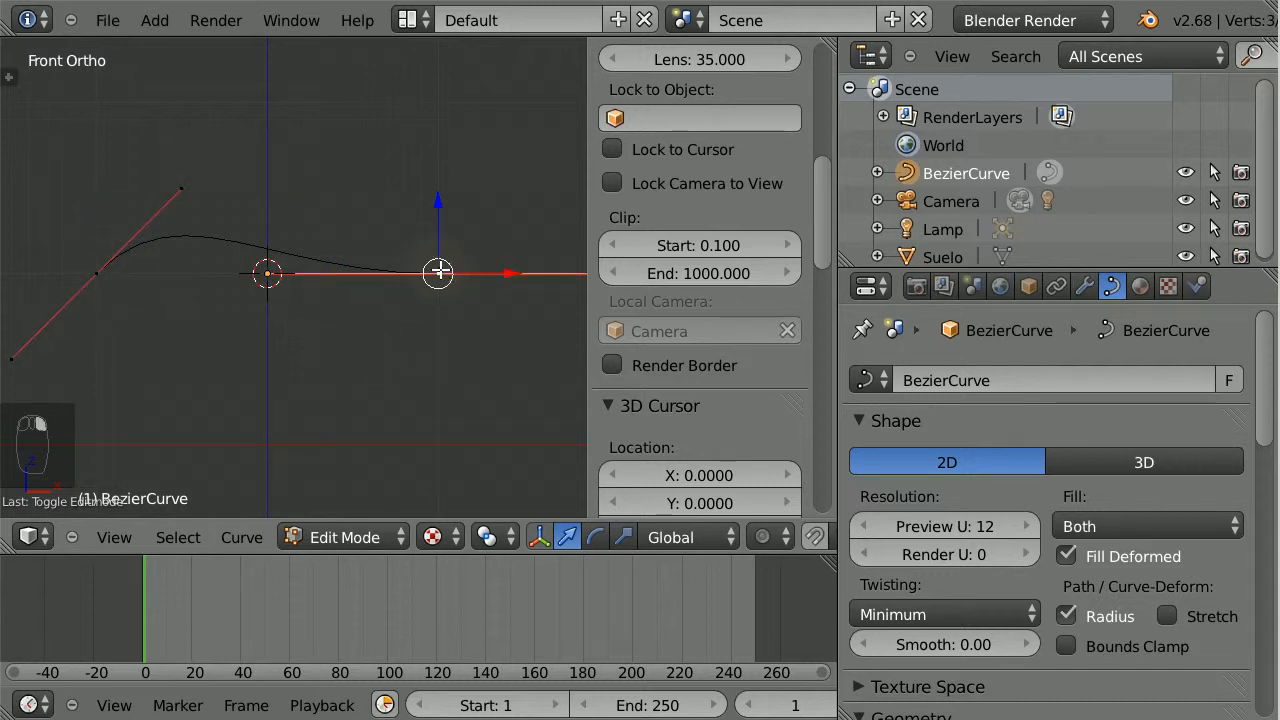
right_click(97, 274)
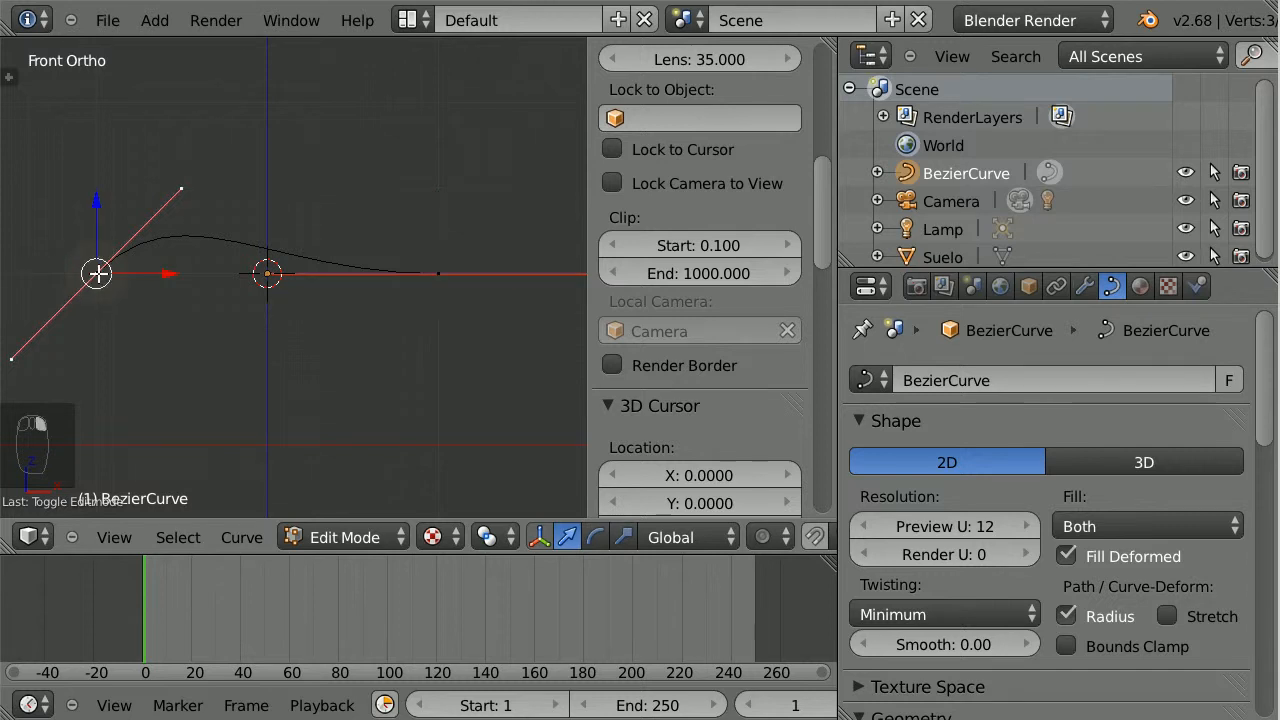
right_click(427, 274)
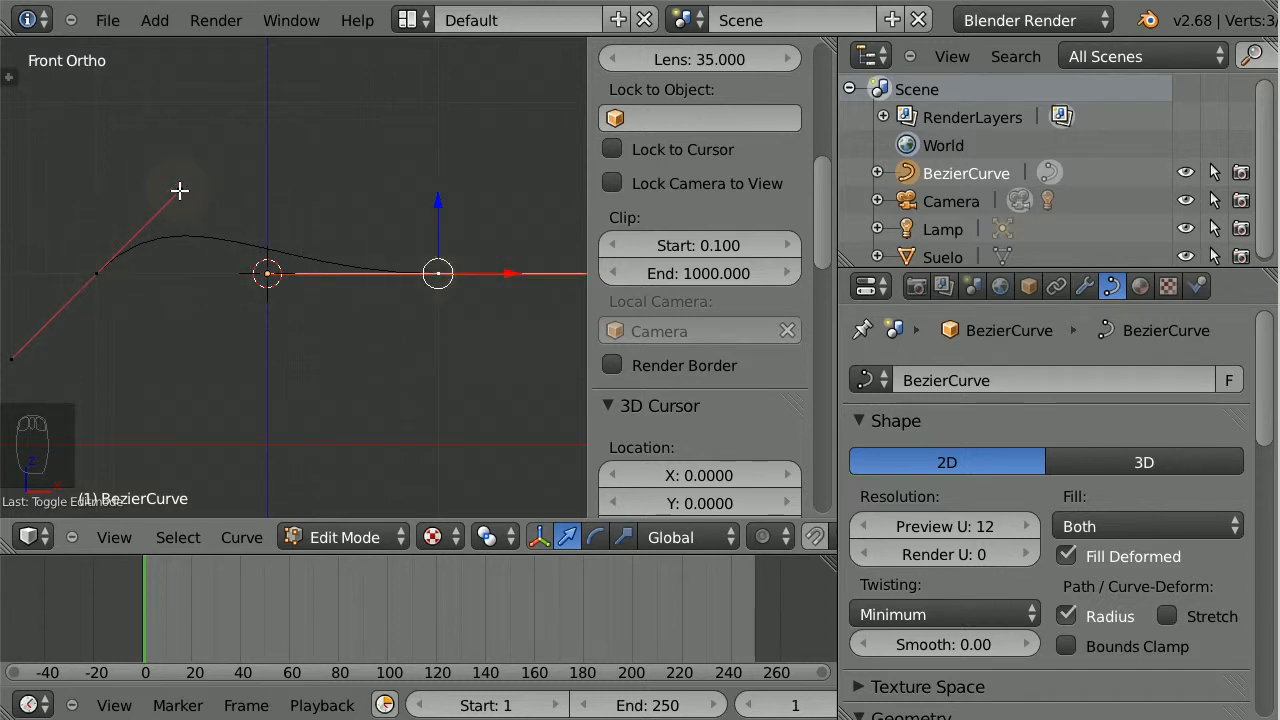
right_click(179, 190)
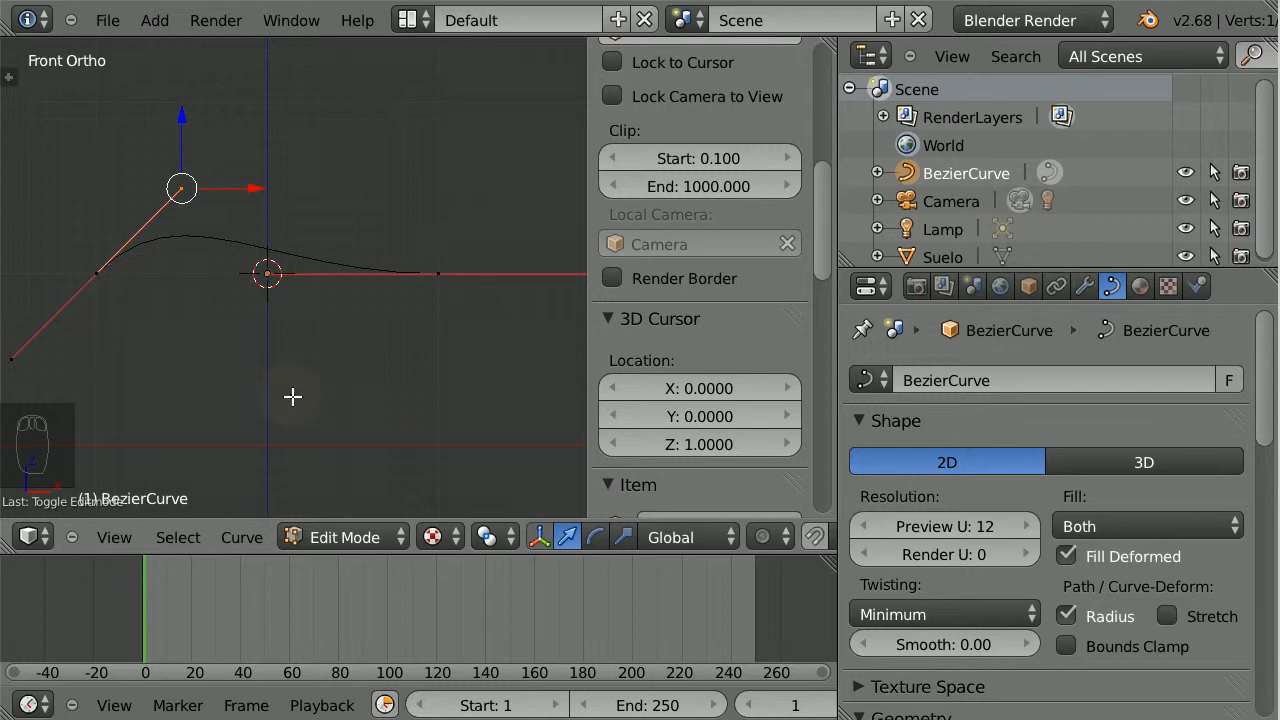
right_click(441, 275)
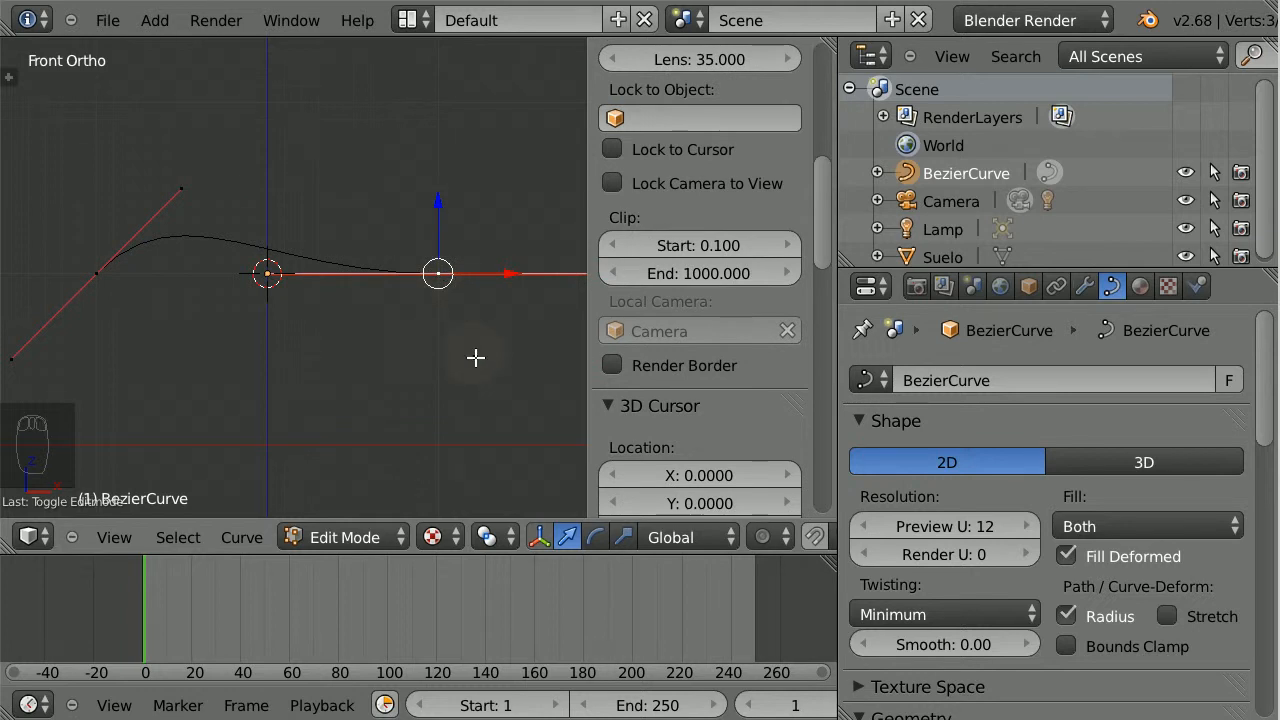
key(r)
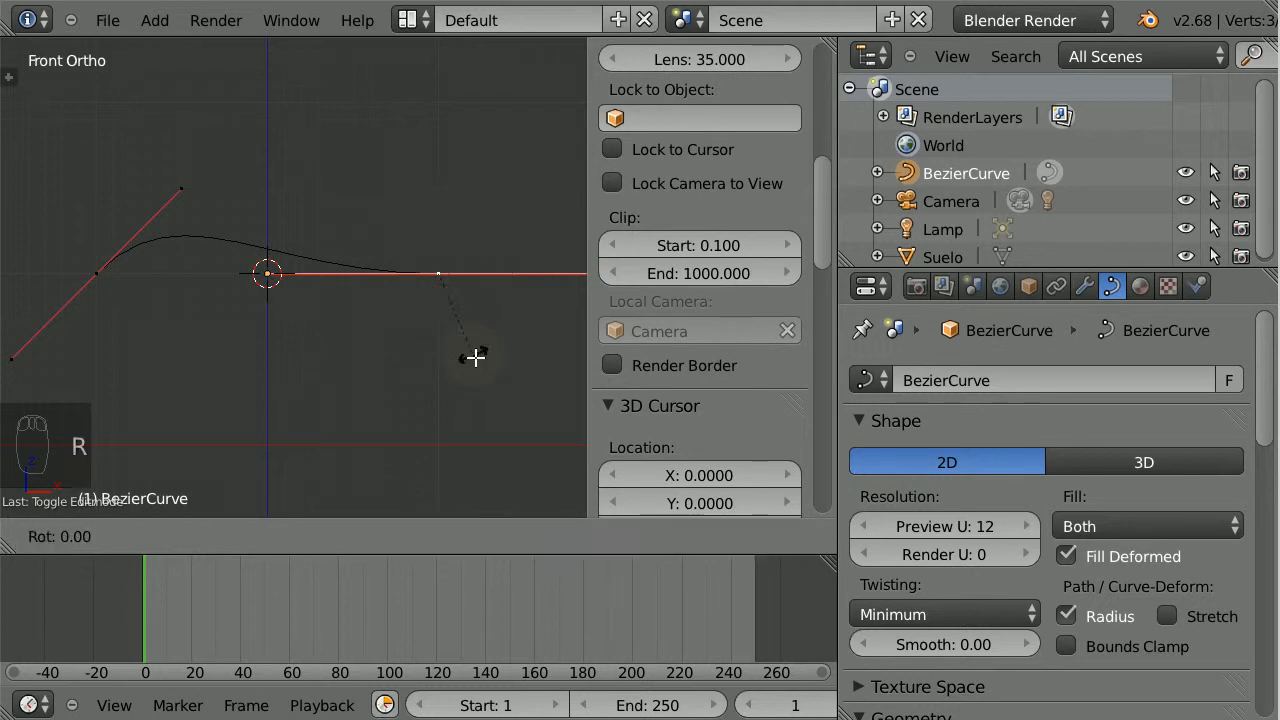
click(490, 262)
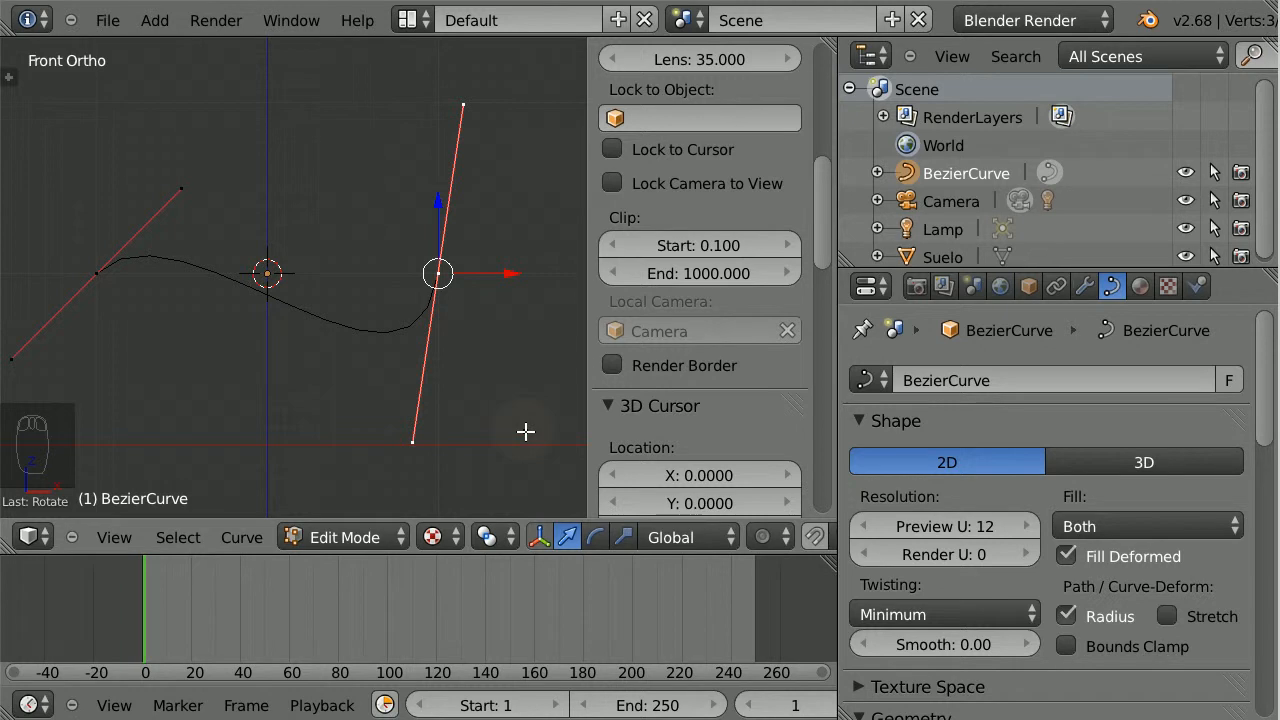
Move the curve's right end control point inward toward the origin and scale its handles down to a short length.
key(Tab)
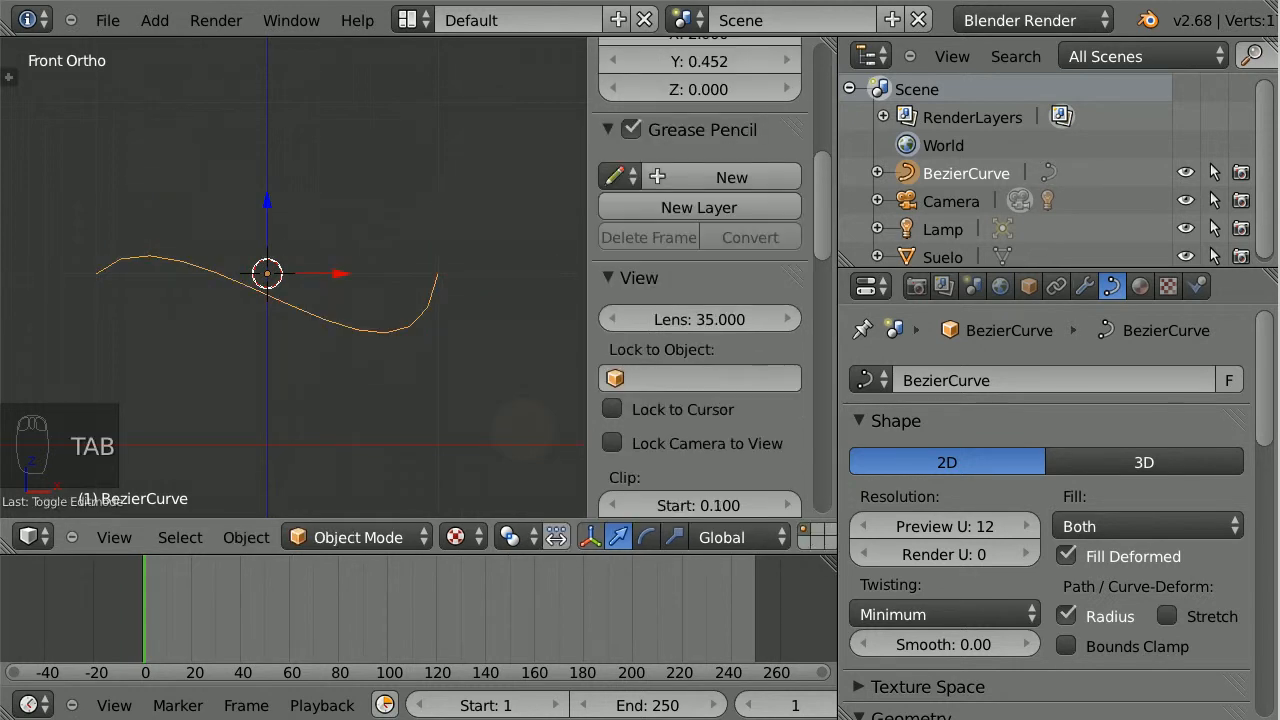
key(Tab)
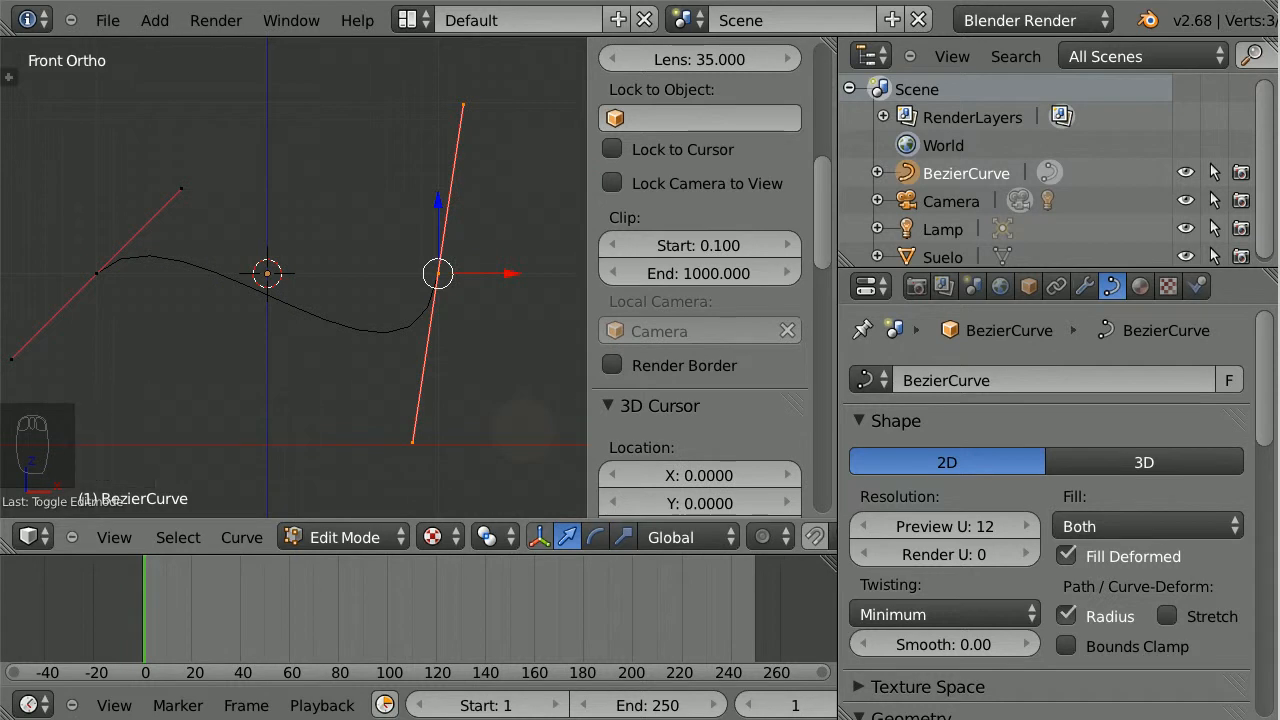
key(g)
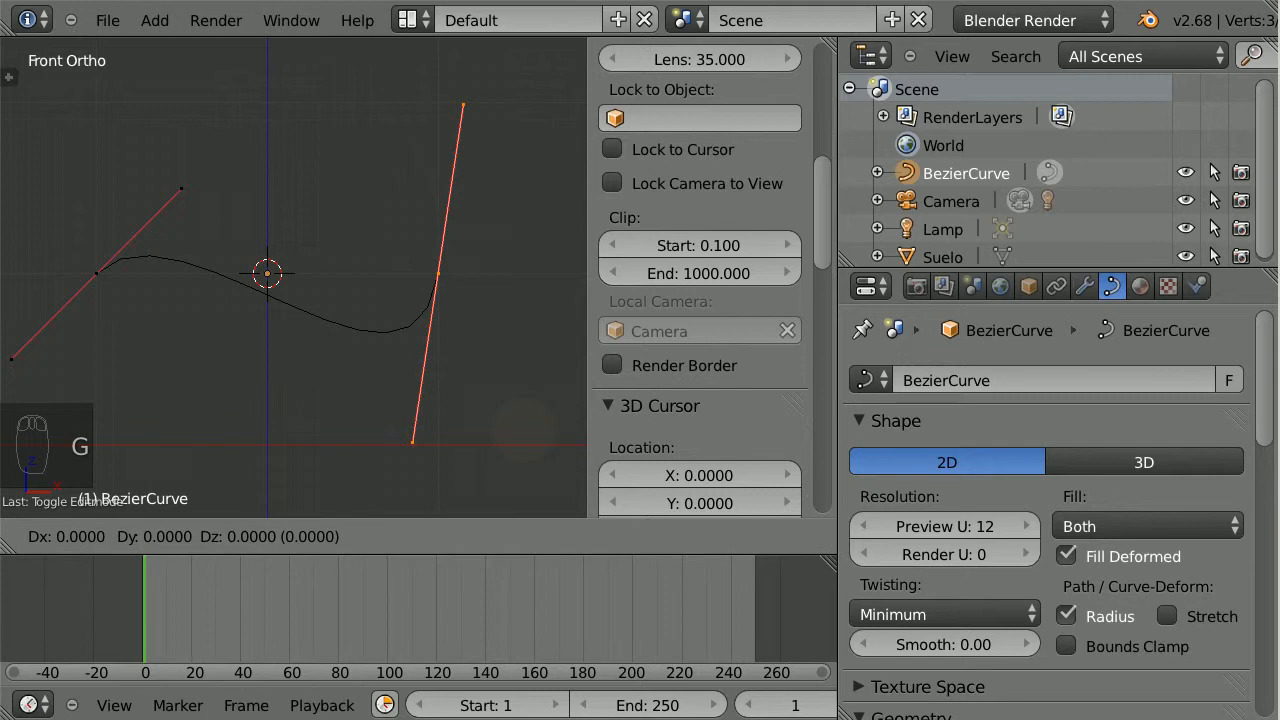
click(449, 434)
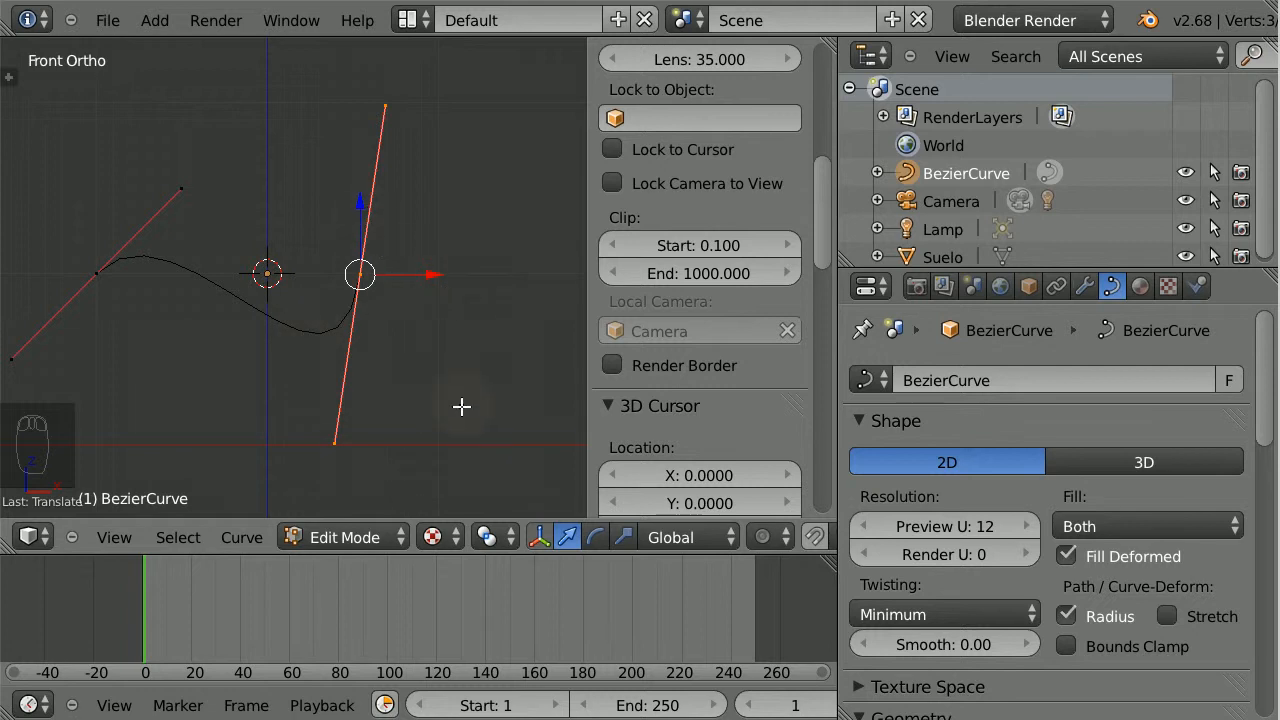
key(s)
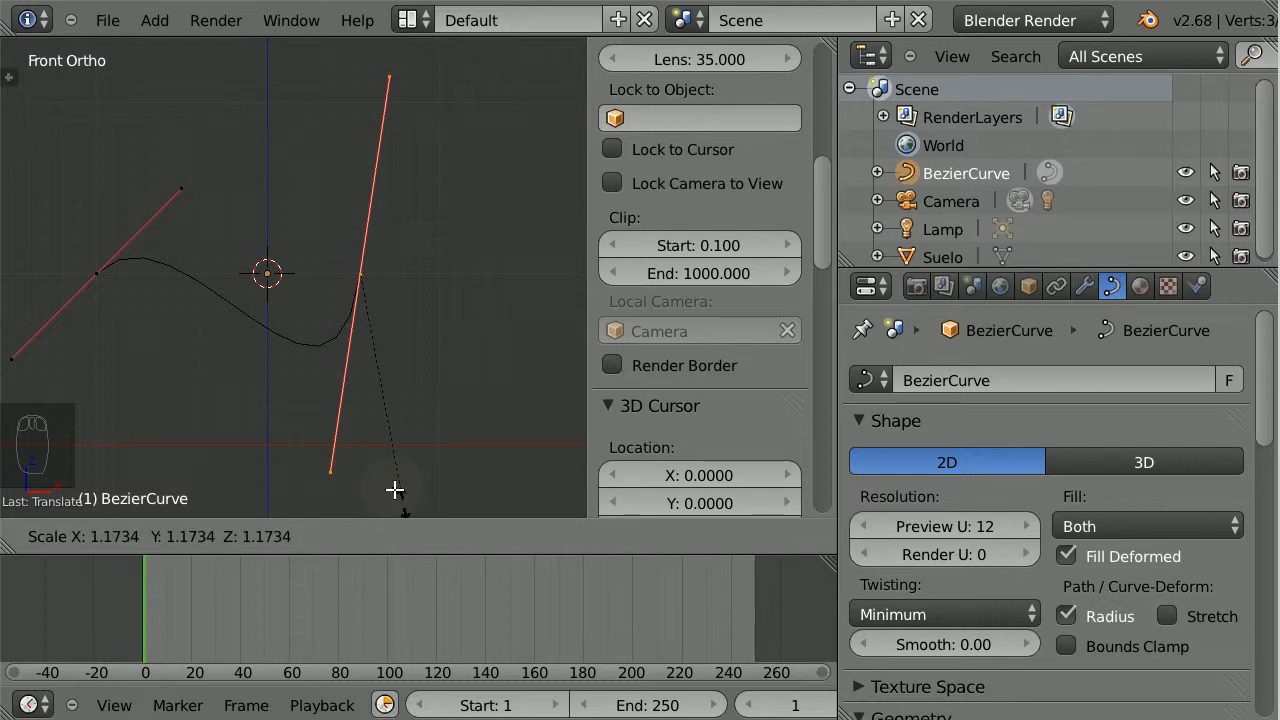
click(372, 305)
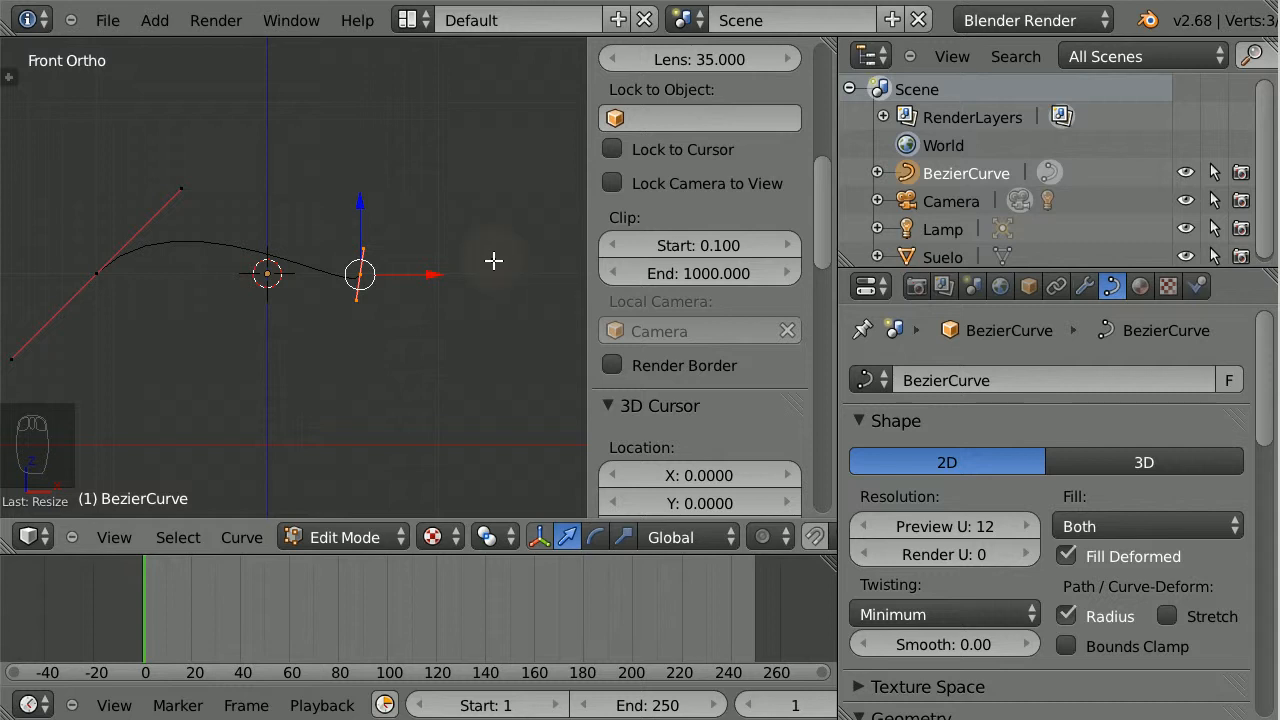
Extrude a new control point down and inward from the curve's end, and rotate the handles of the previous end point to round the bend.
key(e)
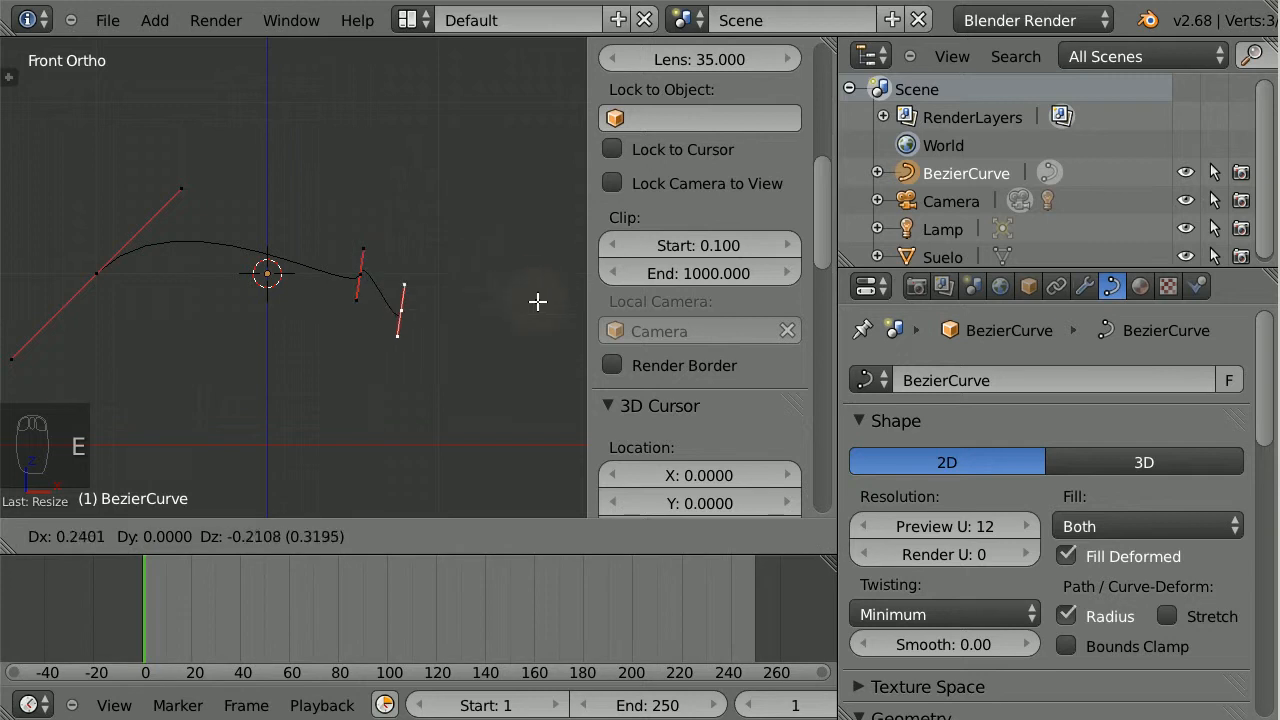
click(368, 402)
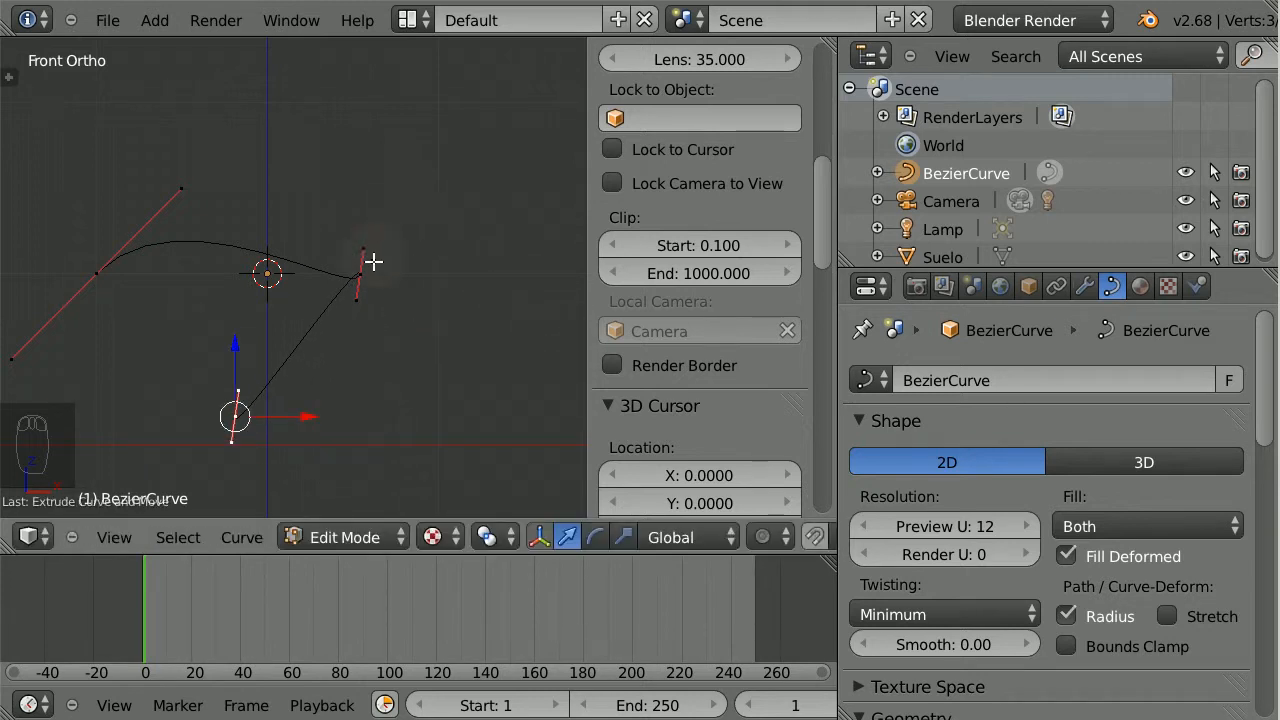
right_click(366, 252)
right_click(371, 280)
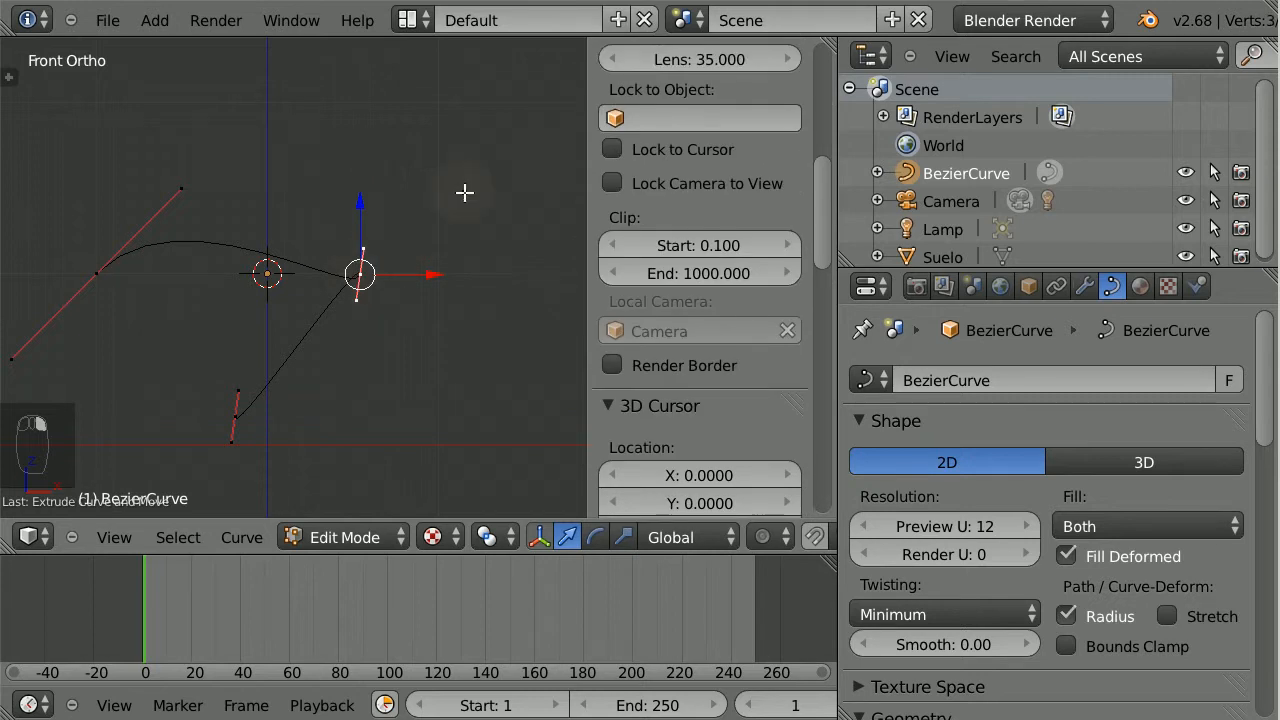
key(r)
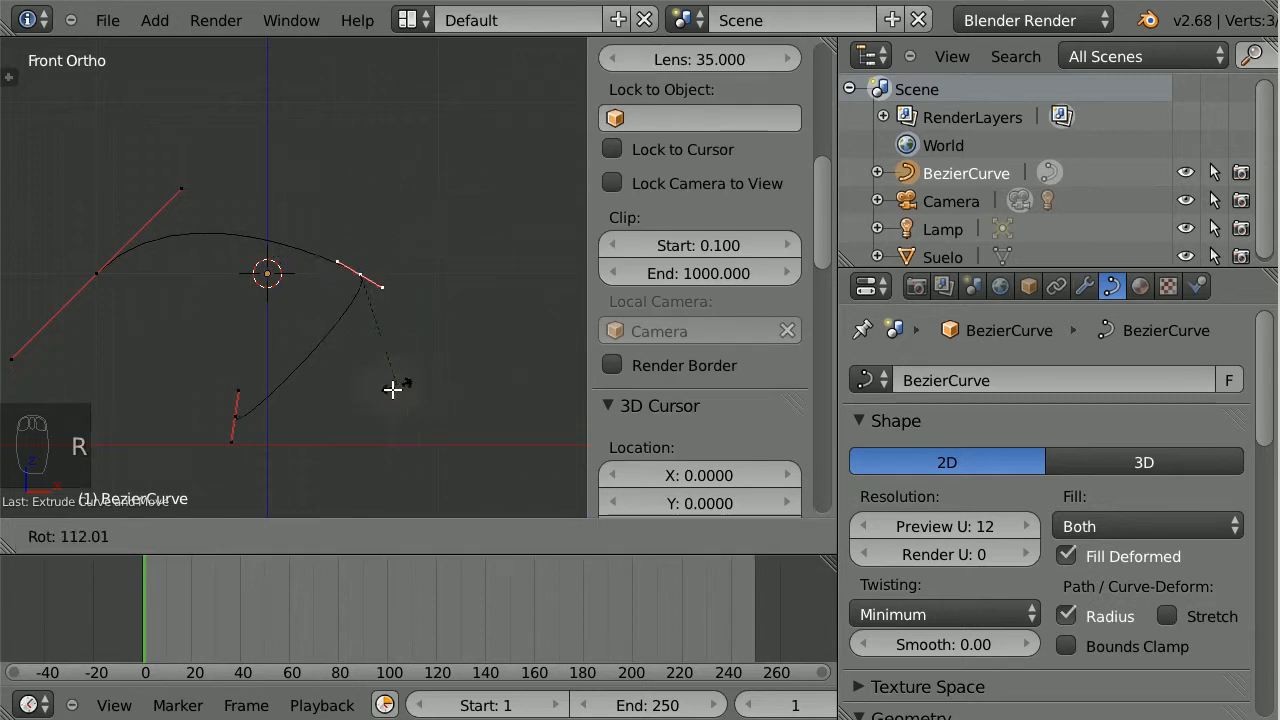
click(326, 389)
Extrude another control point from the curve's lower end, placing it below the curve's starting point.
right_click(240, 420)
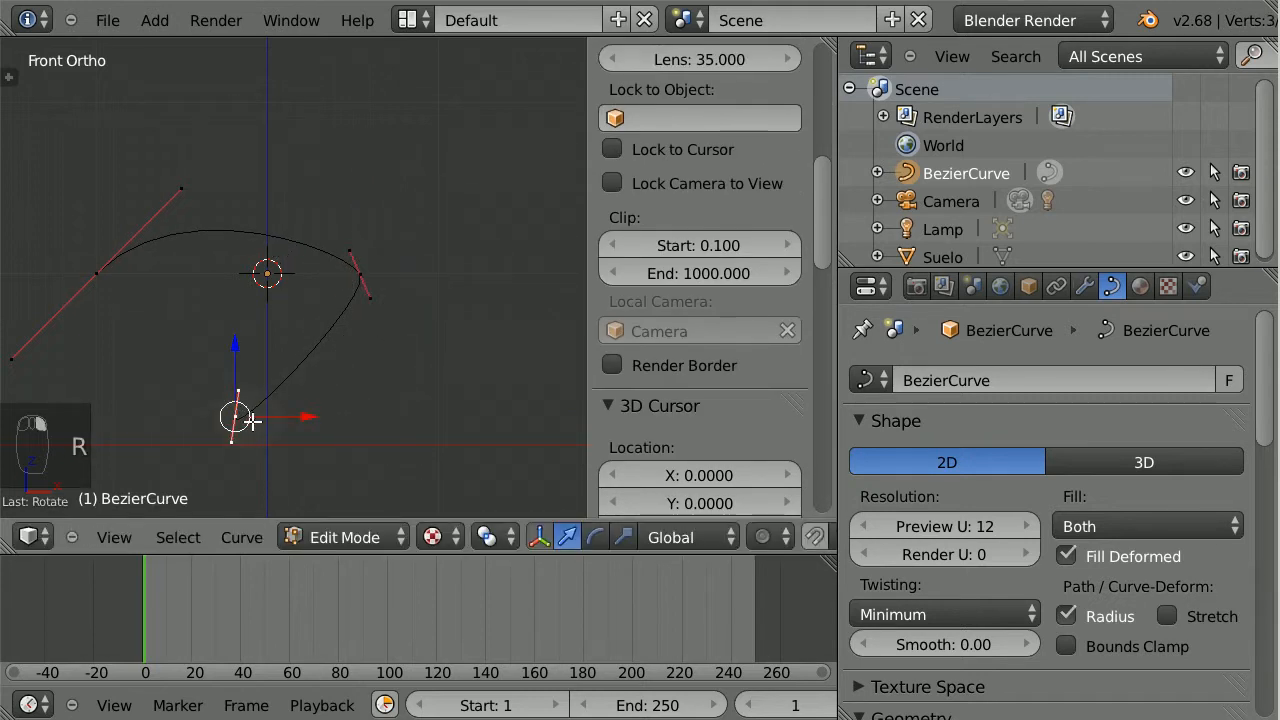
key(e)
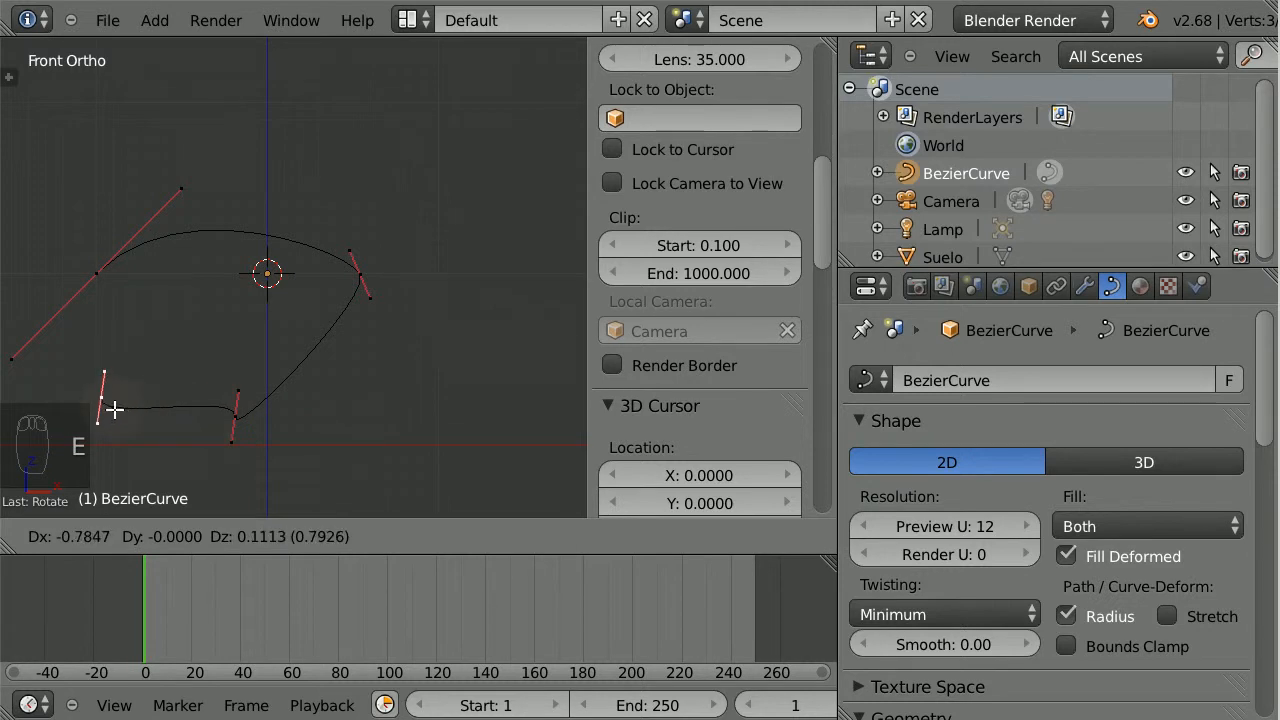
click(113, 407)
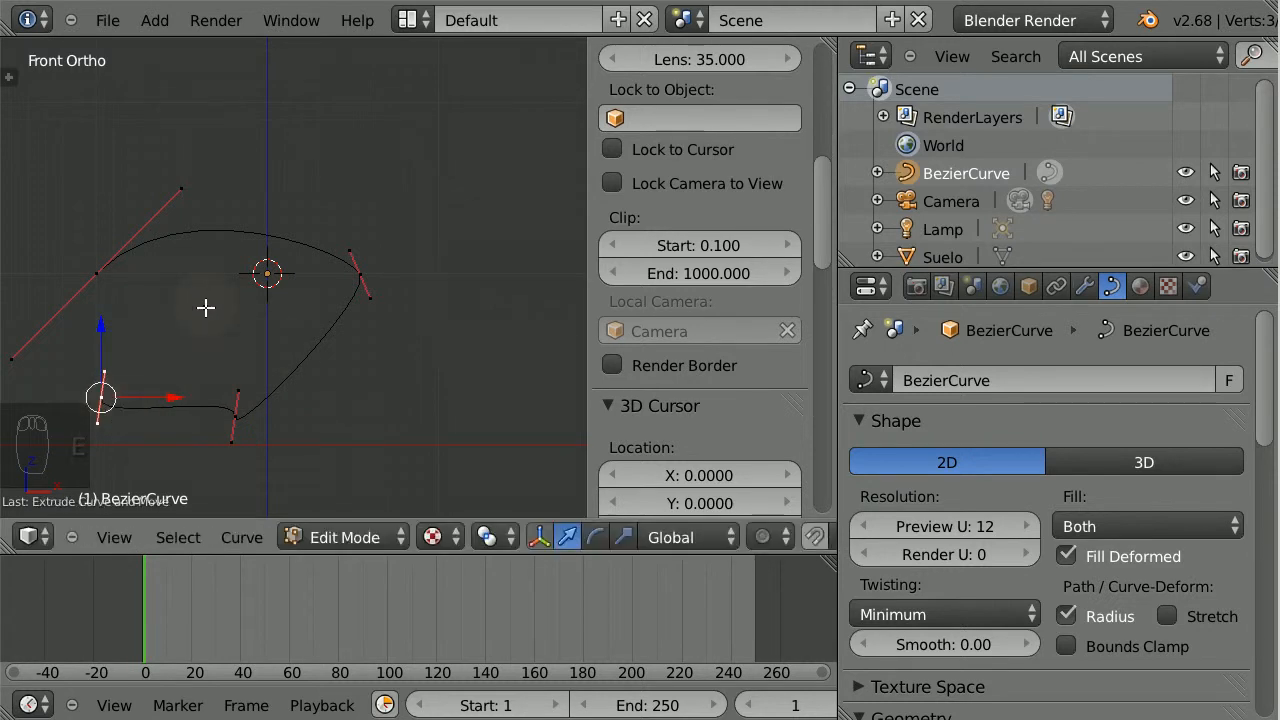
Toggle the curve between open and cyclic, leaving it closed as a filled shape.
key(alt+c)
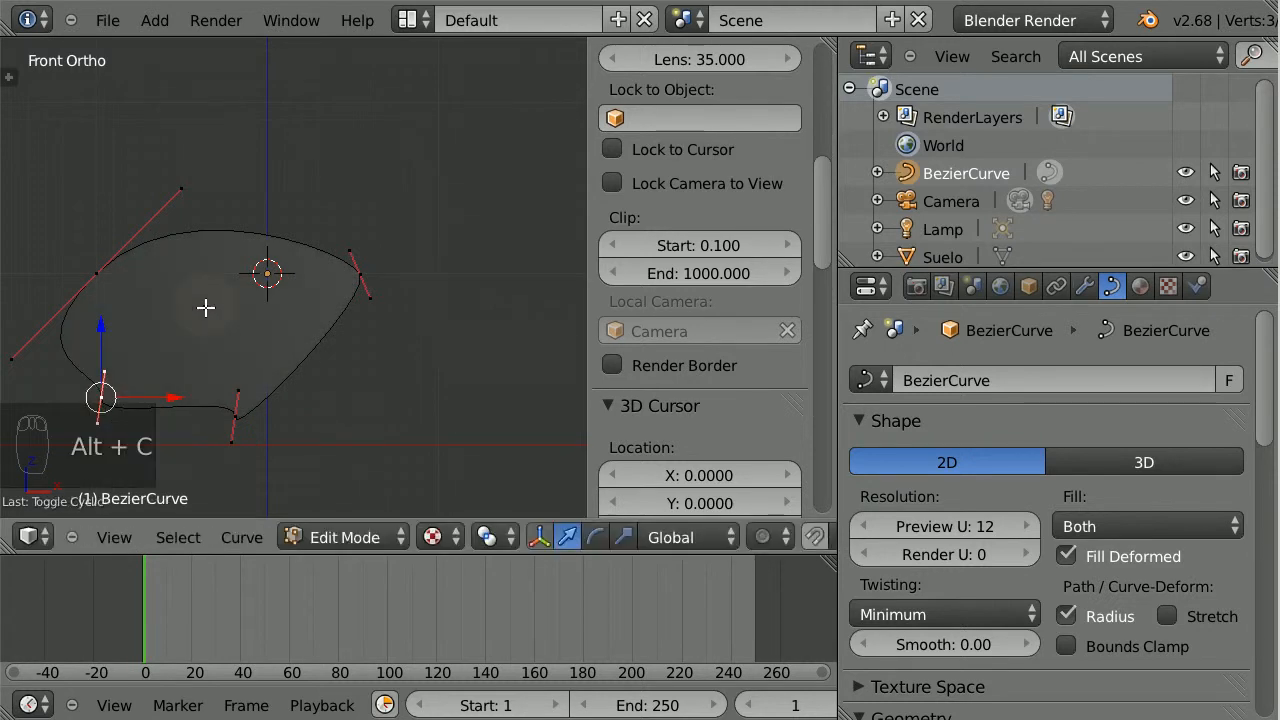
key(alt+c)
key(alt+c)
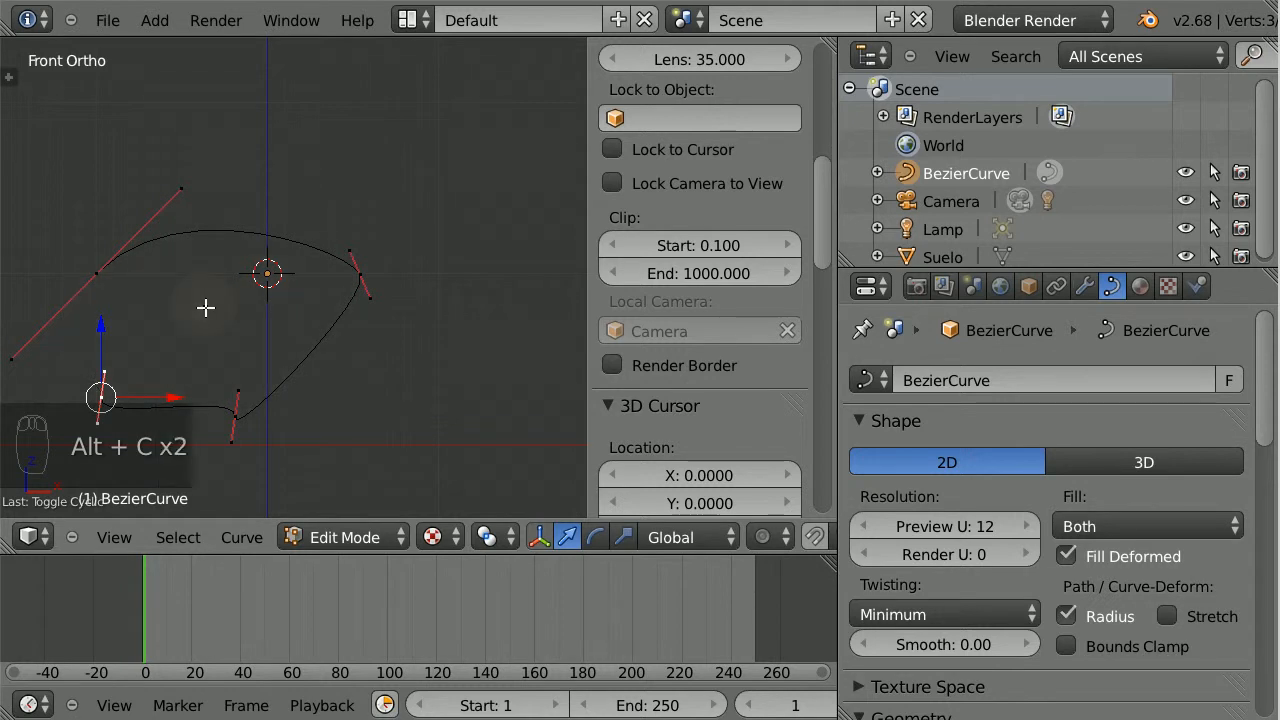
key(alt+c)
key(alt+c)
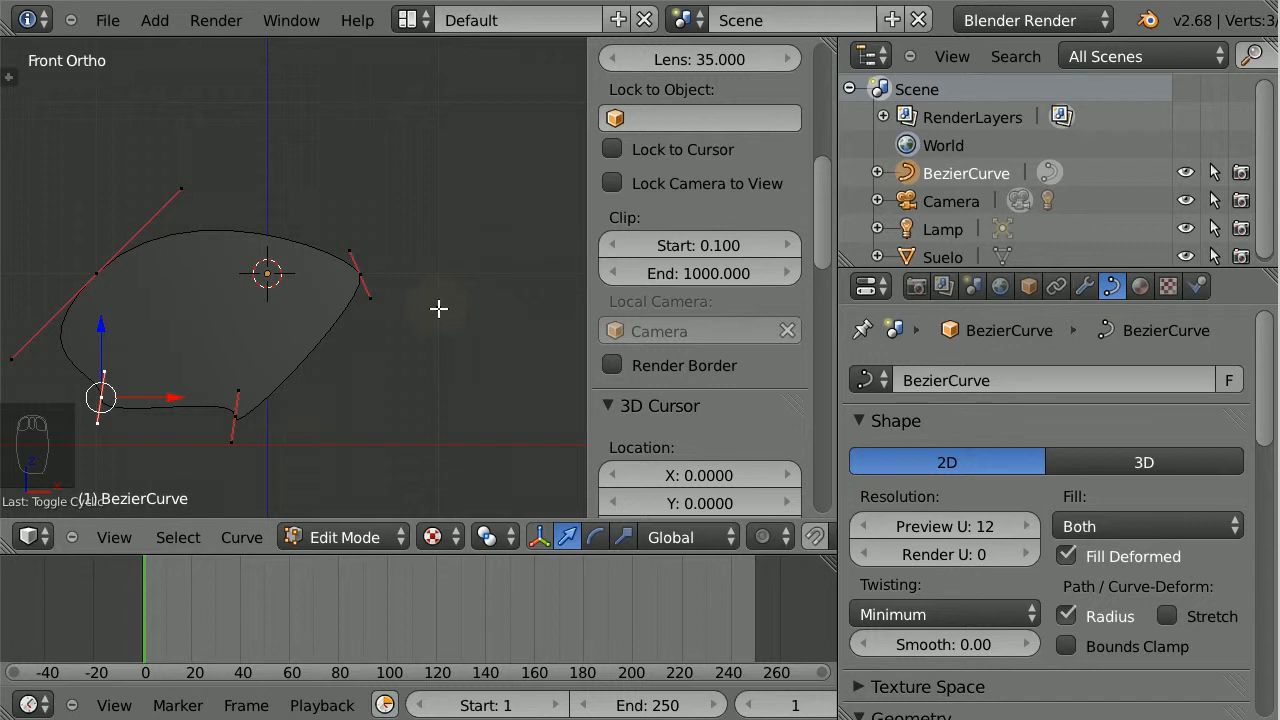
In Object Mode, give the closed curve an extrude of 0.280 and an offset of 0.020.
key(Tab)
middle_drag(343, 380, 451, 414)
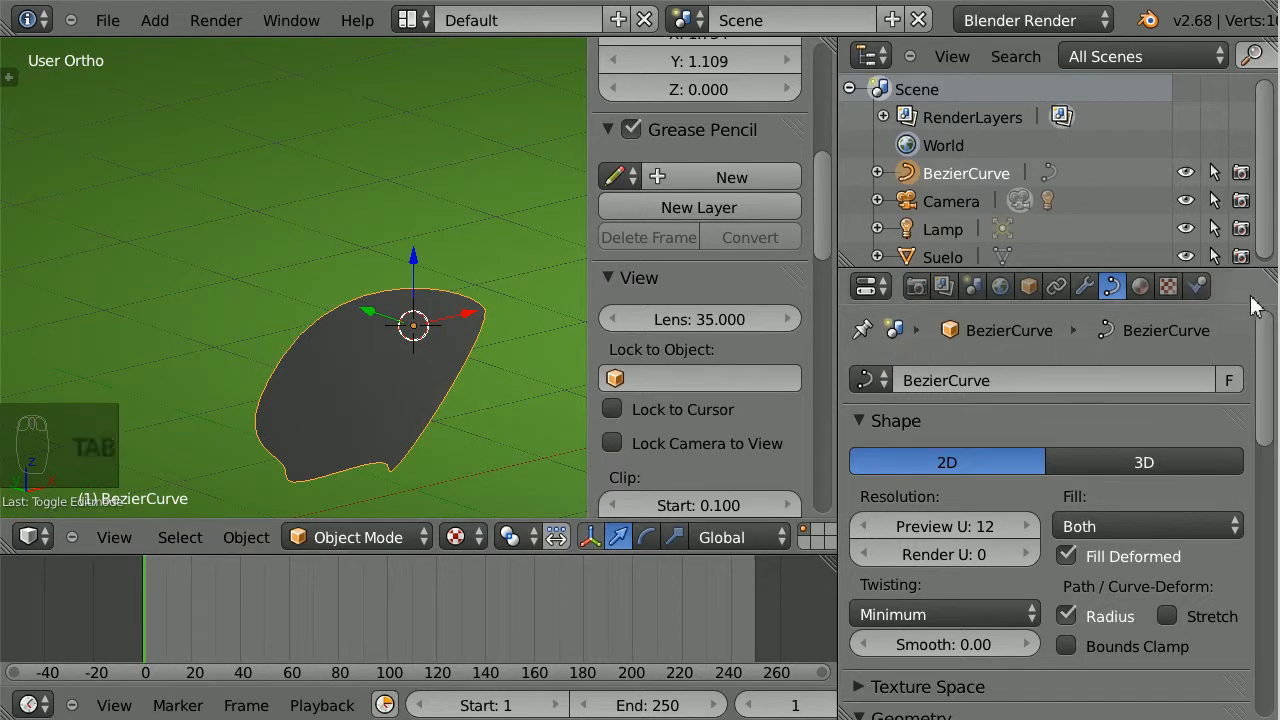
drag(1271, 340, 1263, 447)
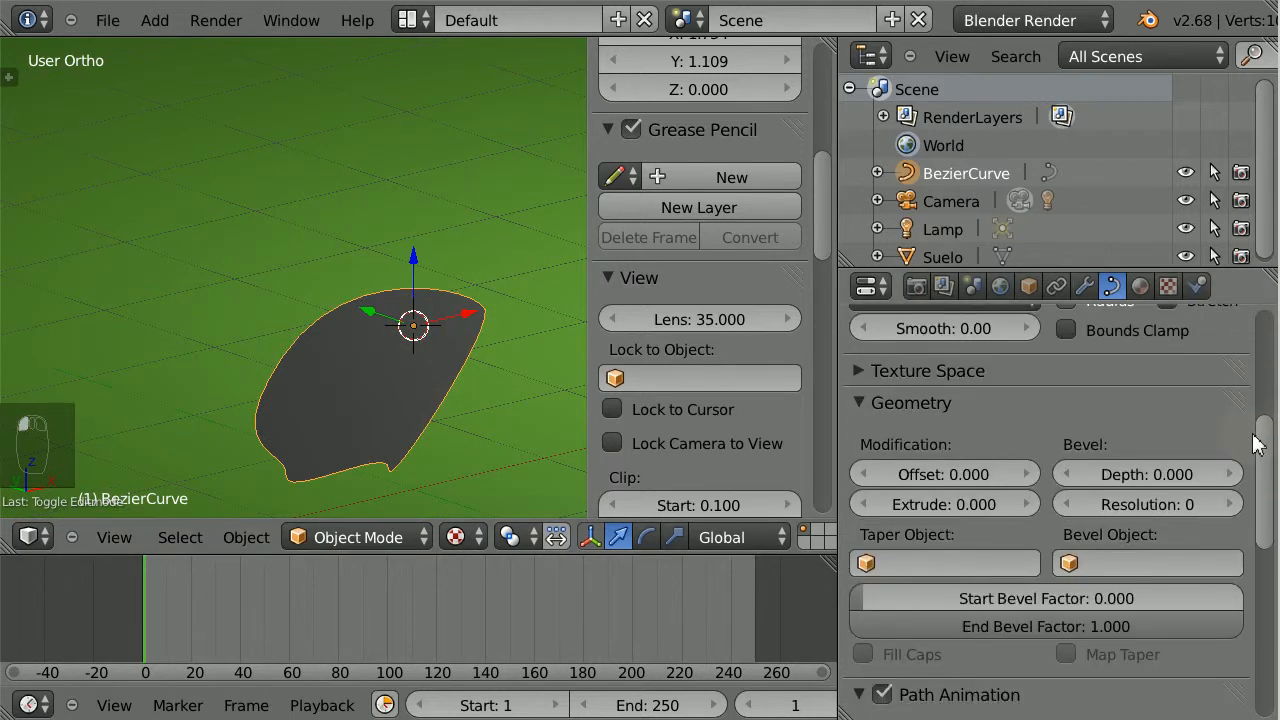
drag(947, 509, 954, 508)
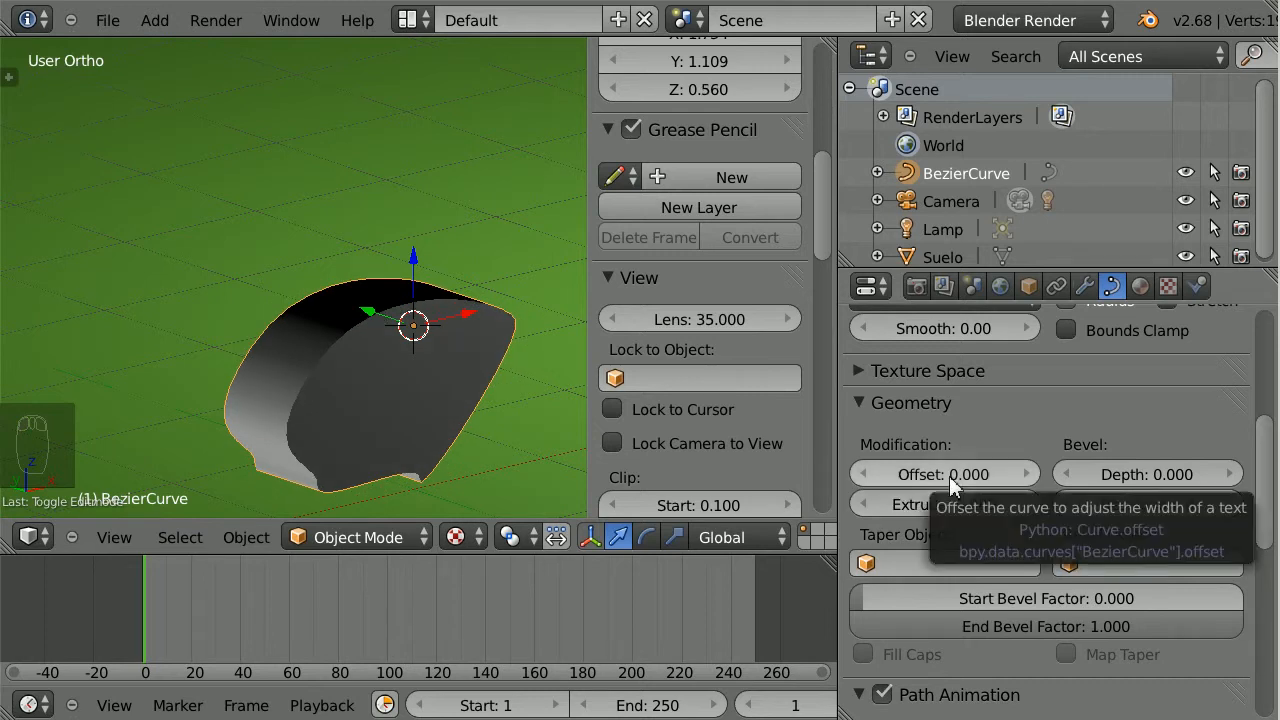
mouse_move(949, 476)
mouse_down()
mouse_move(967, 474)
mouse_move(923, 474)
mouse_move(954, 476)
mouse_up()
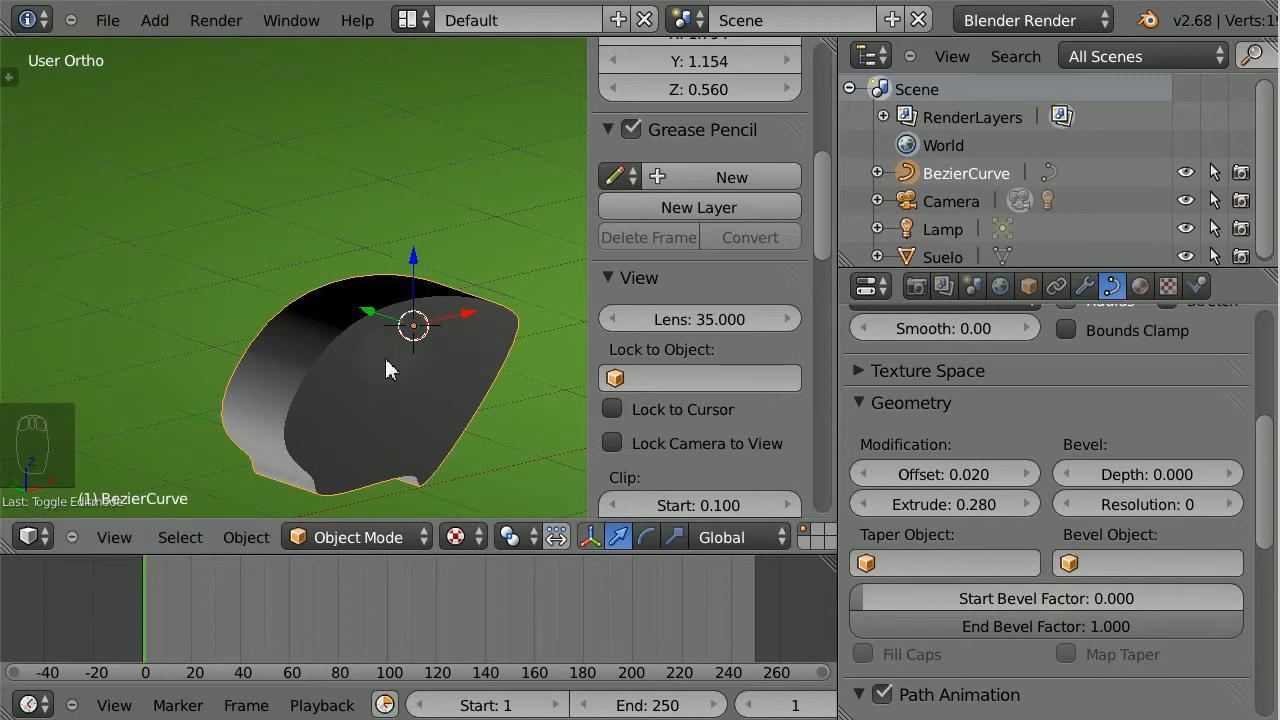
Bevel the extruded curve with a depth of 0.094 and a resolution of 2.
drag(1132, 473, 1156, 470)
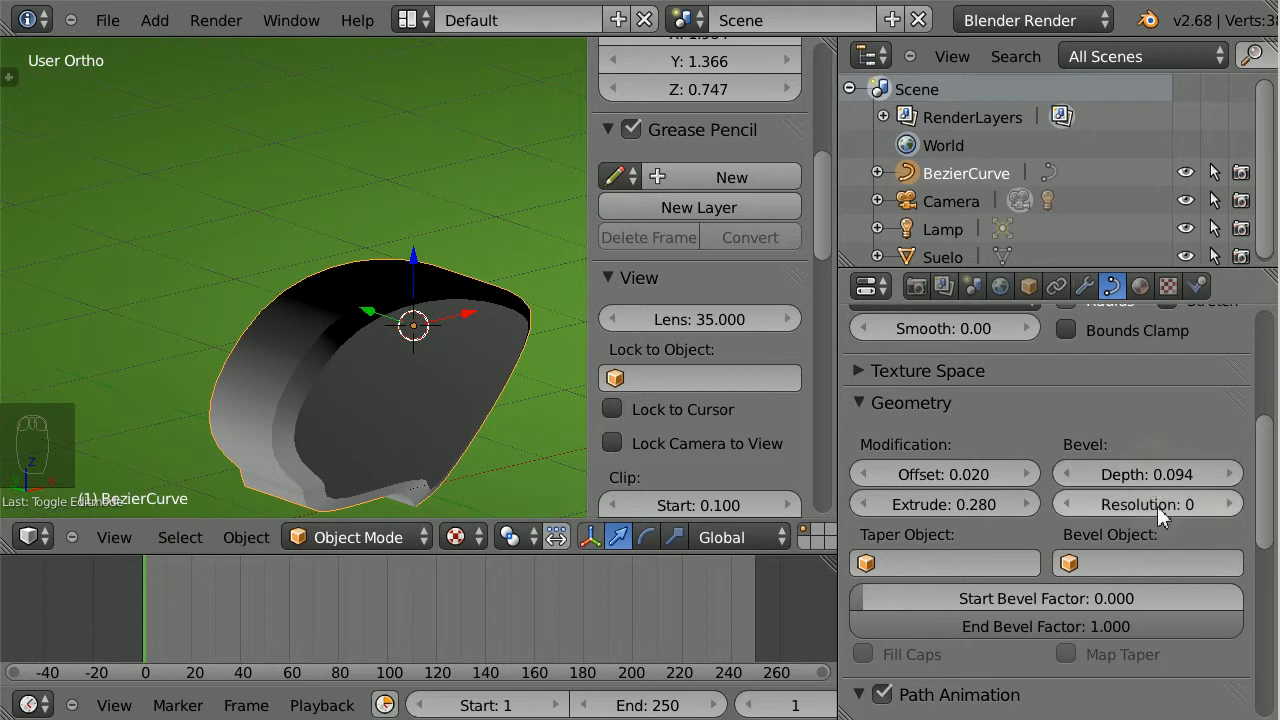
click(1229, 510)
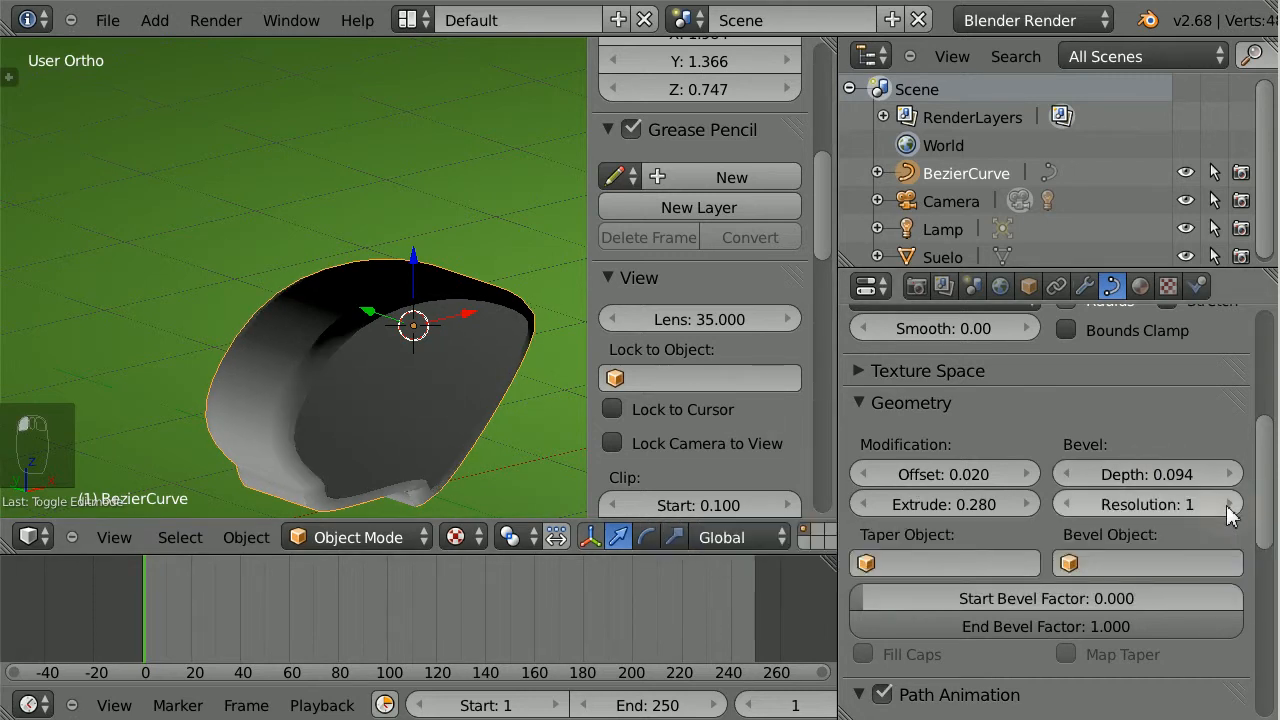
click(1229, 505)
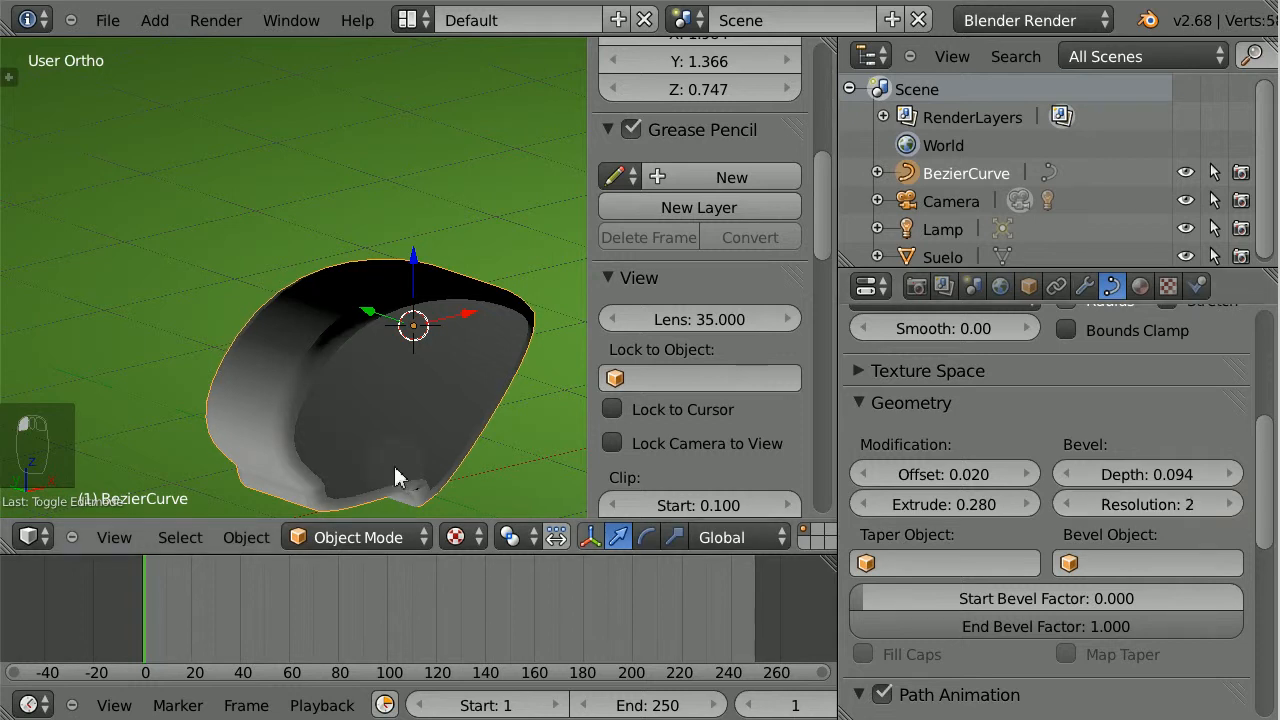
middle_drag(283, 405, 330, 415)
scroll(330, 414, up, 1)
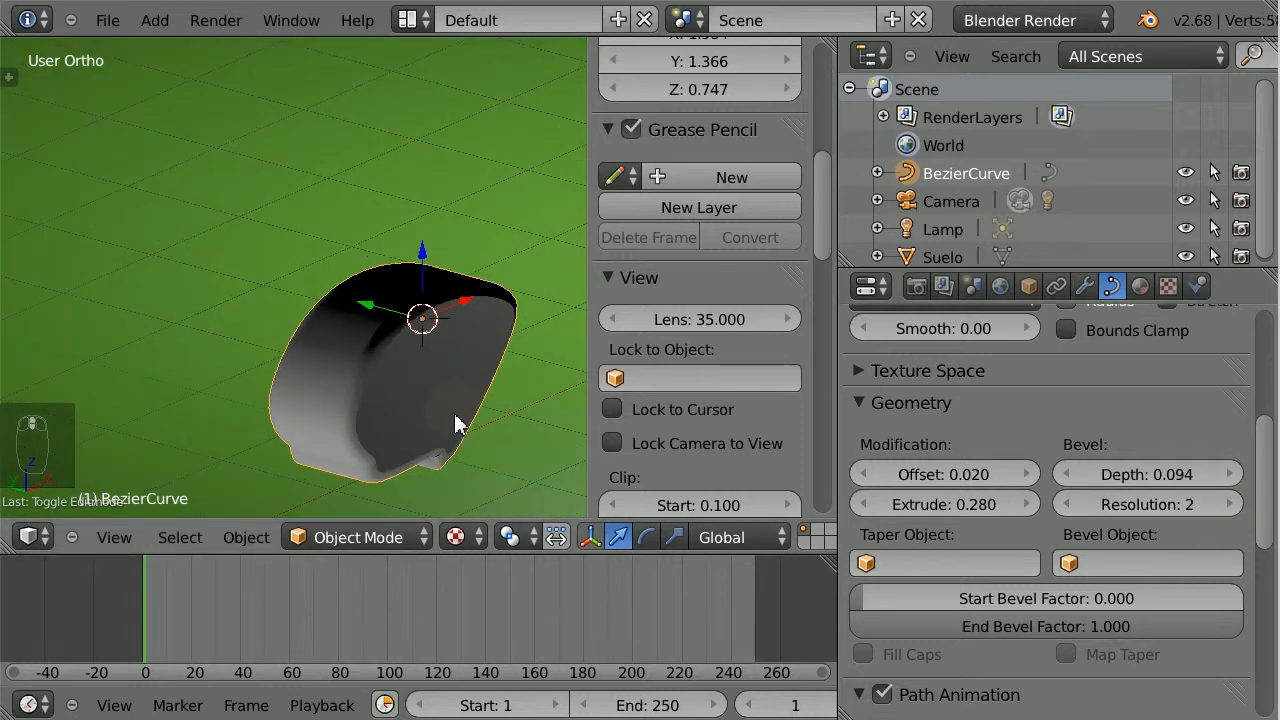
click(955, 563)
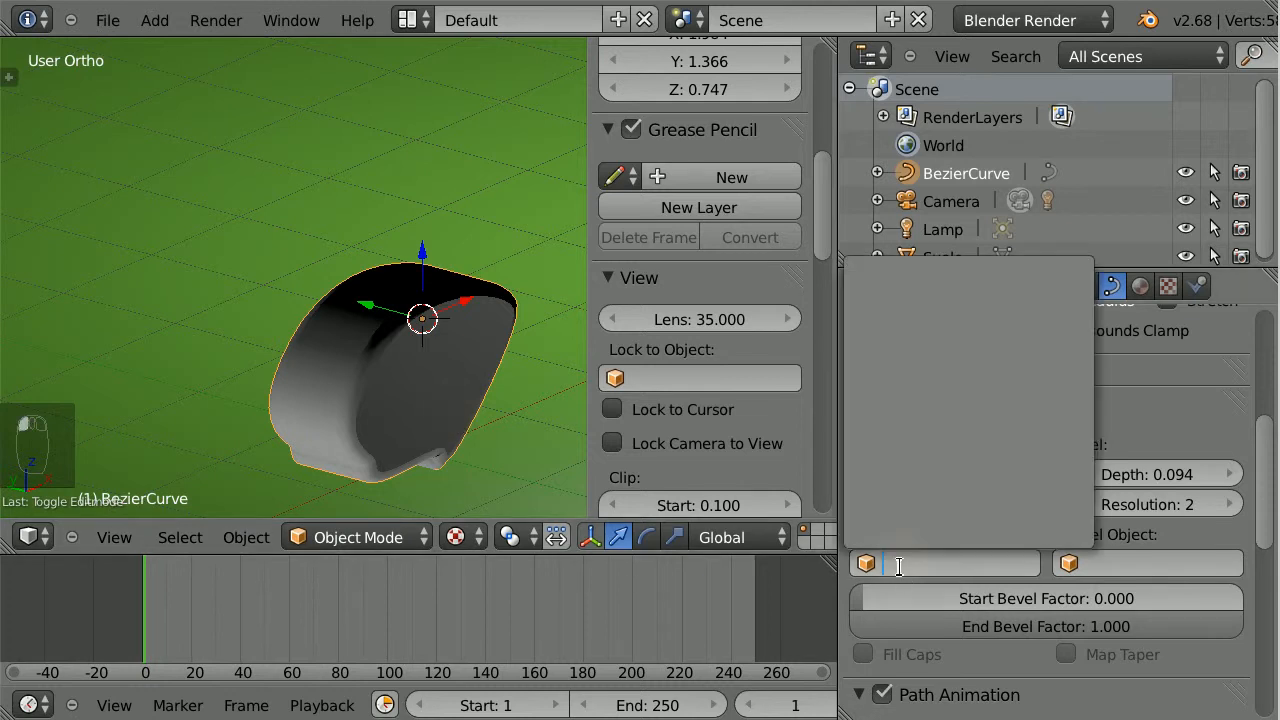
click(1139, 565)
click(985, 567)
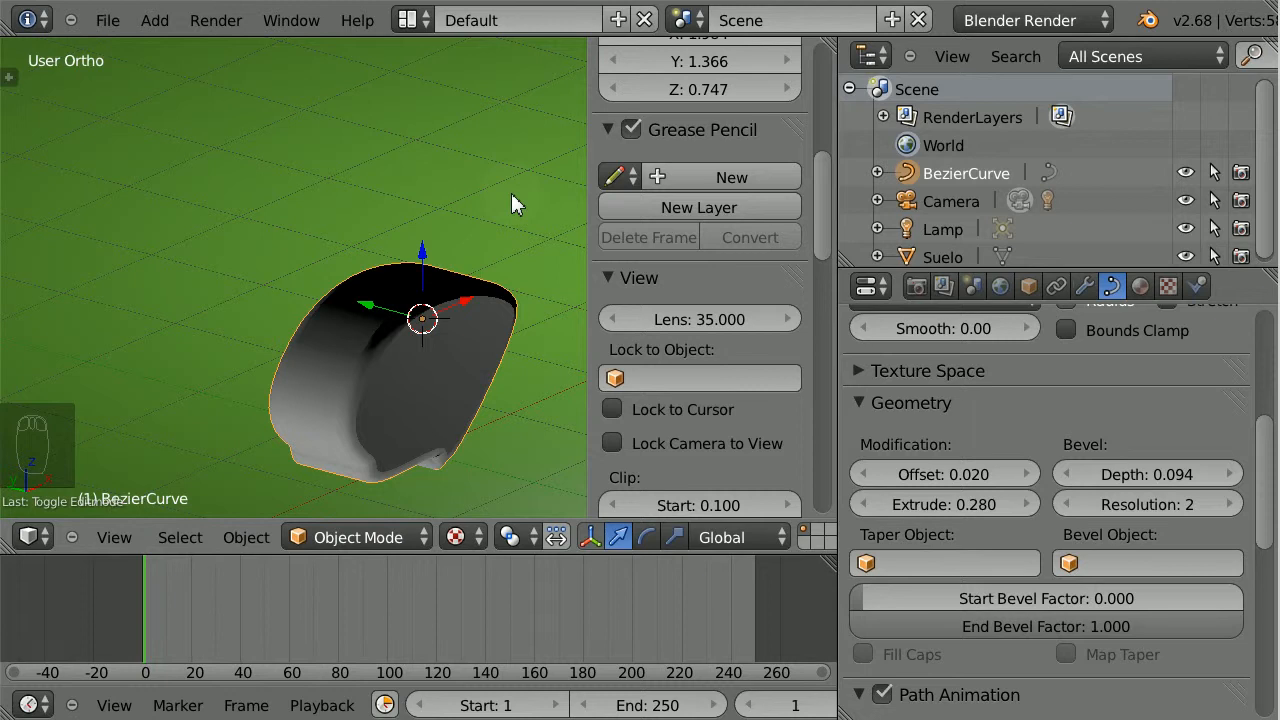
Render a still image of the scene and test the curve object in the game engine.
key(F12)
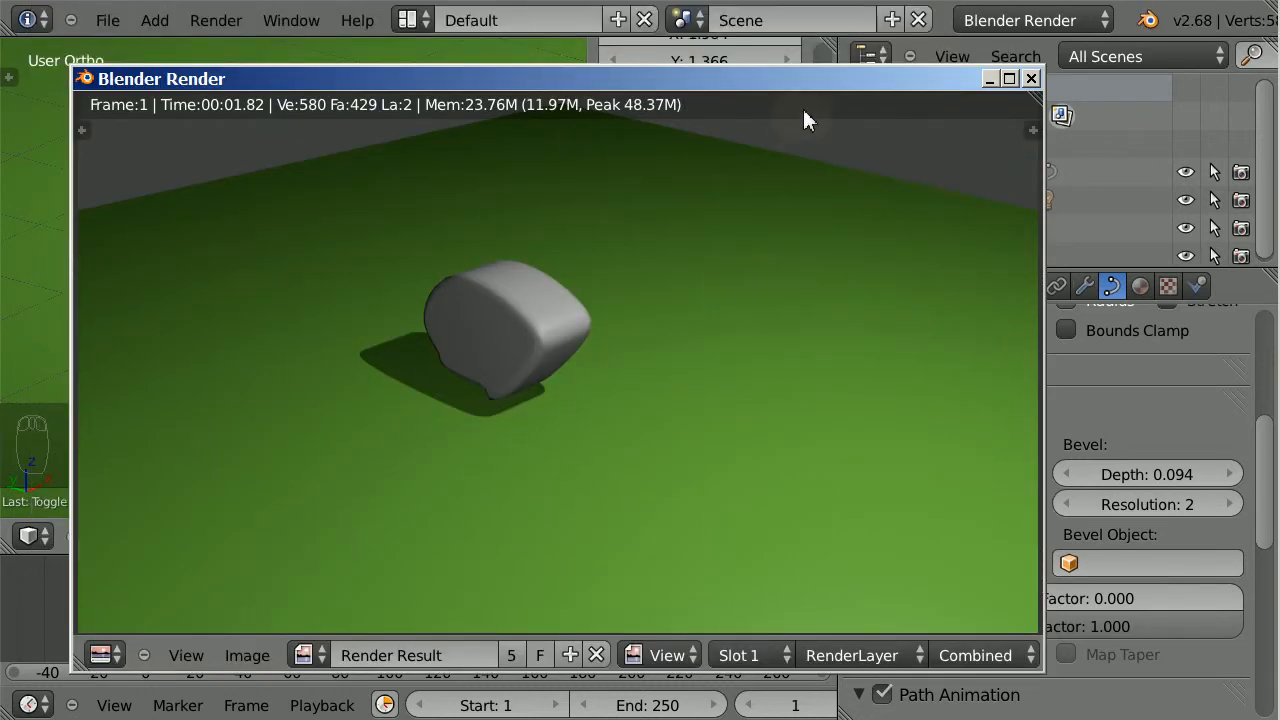
click(1031, 78)
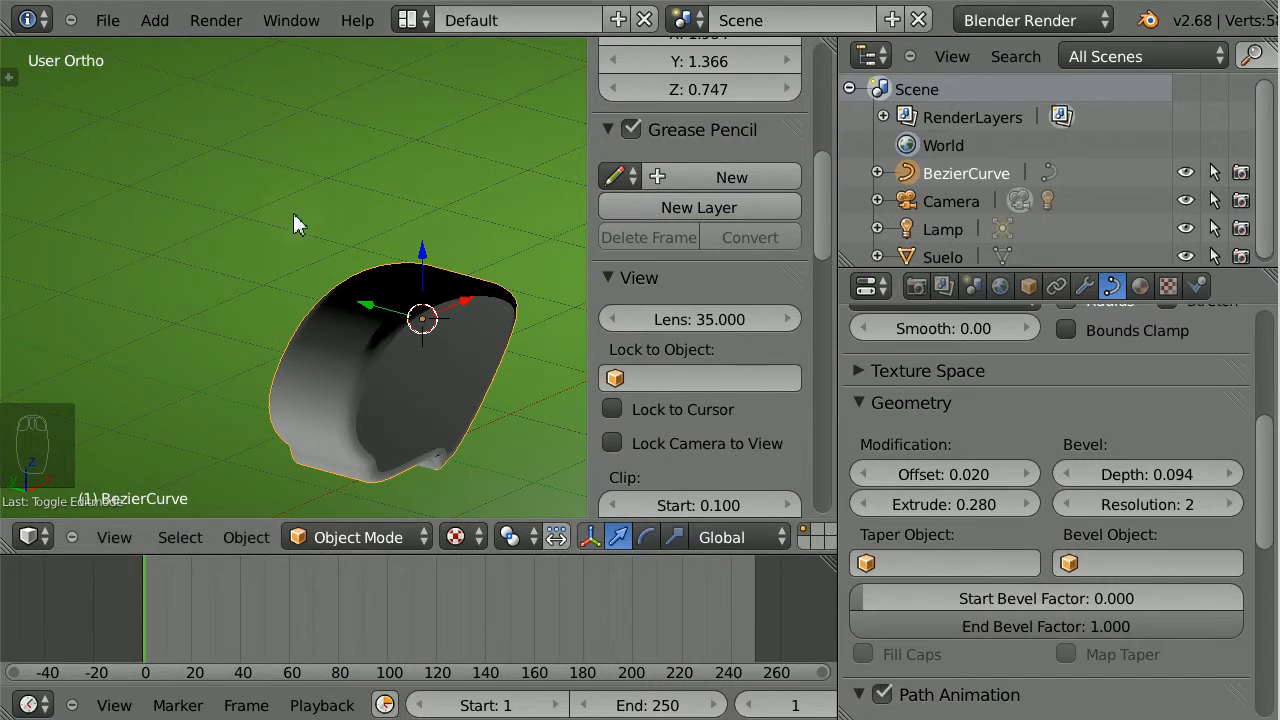
key(p)
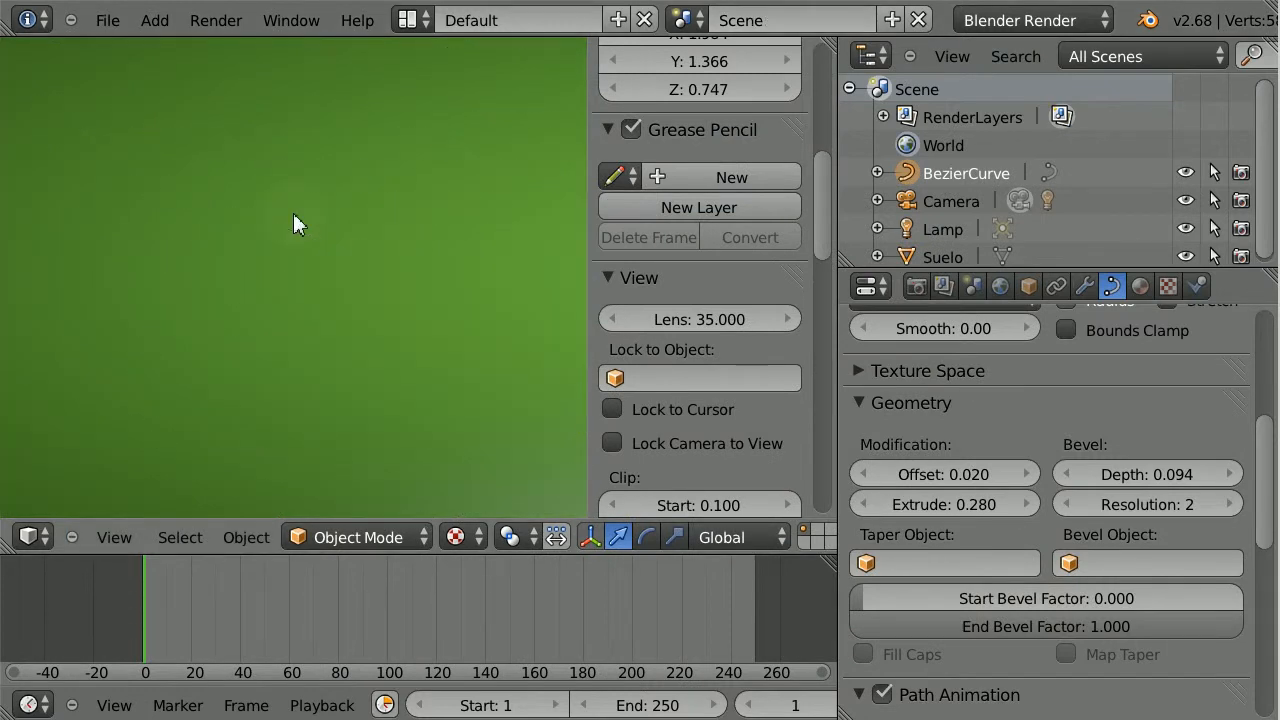
key(Escape)
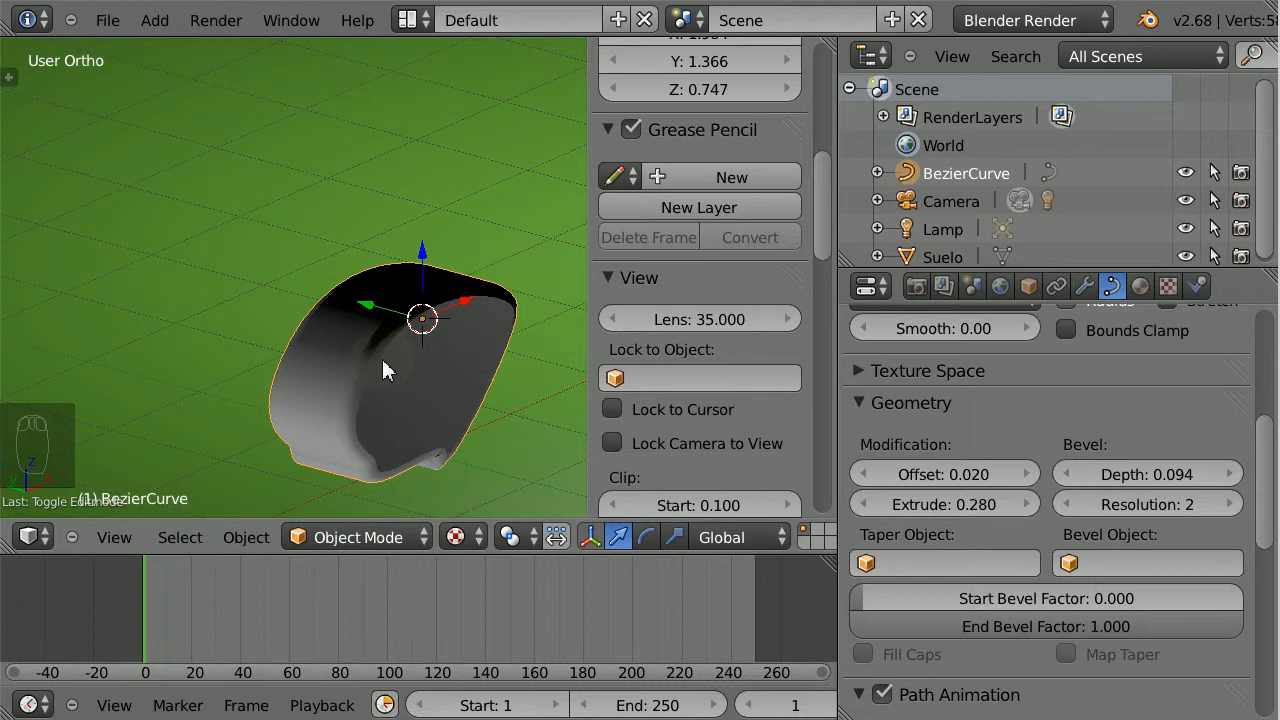
Convert the beveled curve to a mesh and test it in the game engine.
key(alt+c)
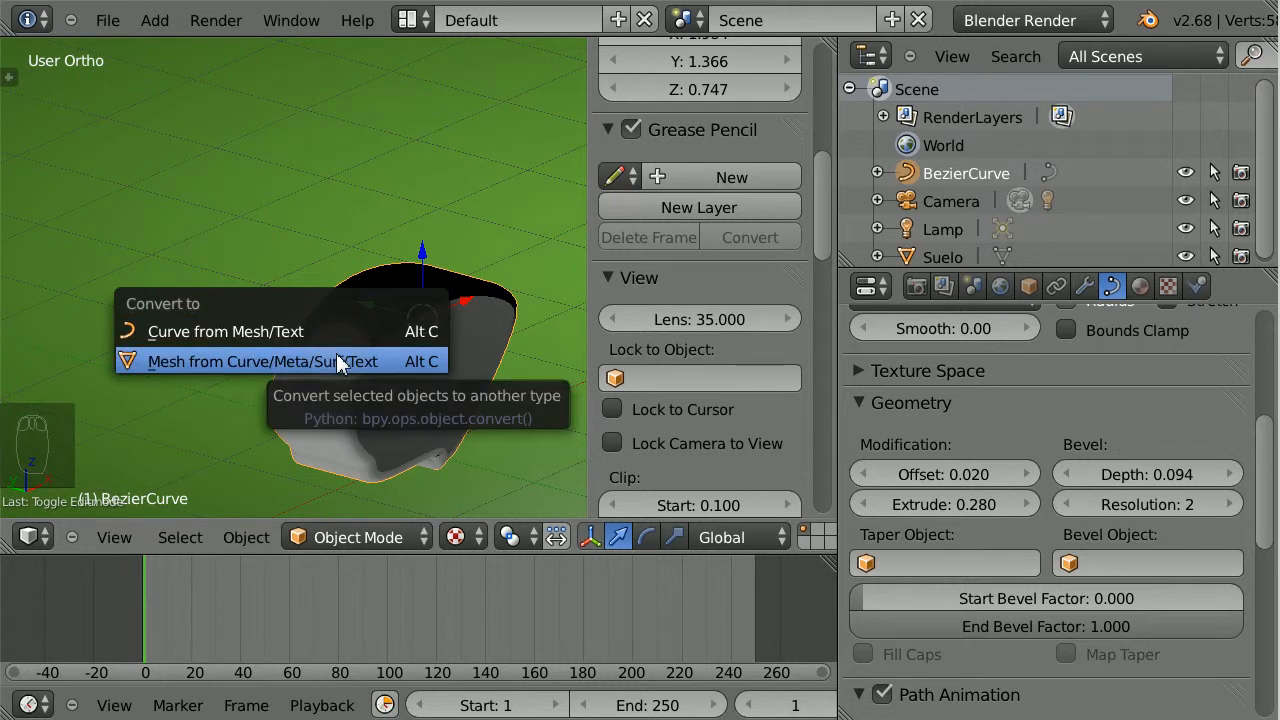
click(337, 354)
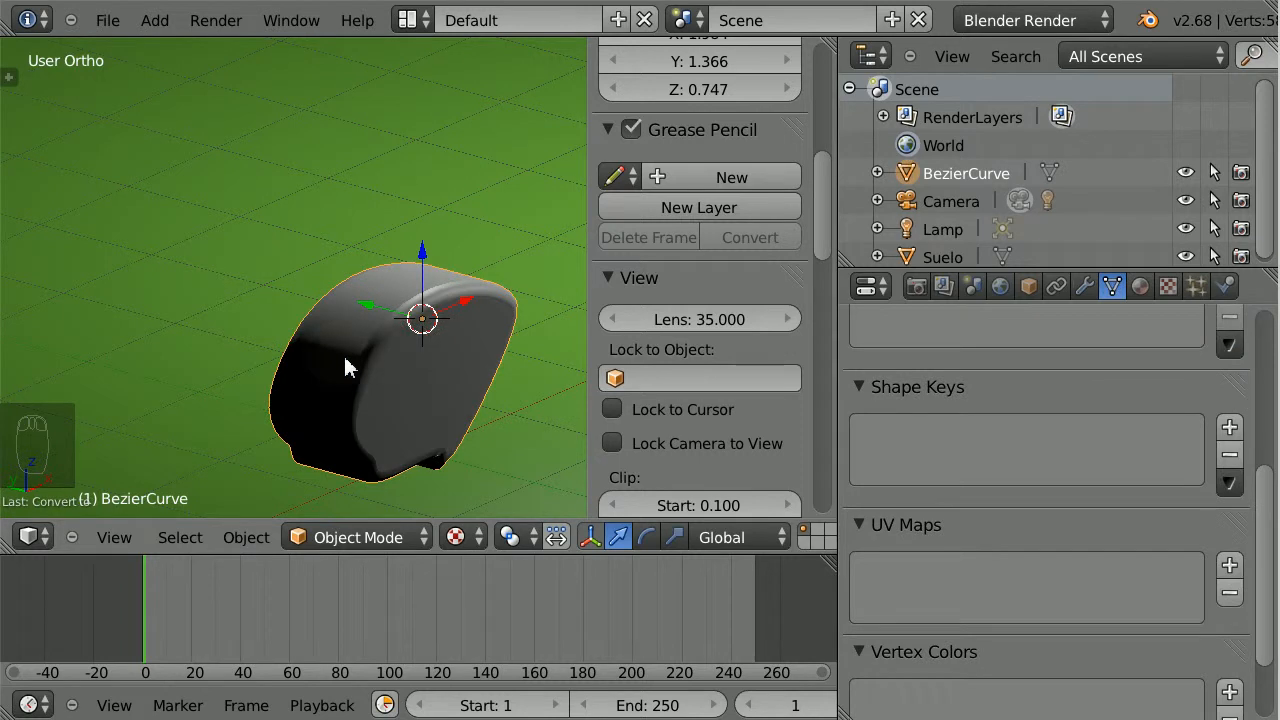
key(Tab)
key(Tab)
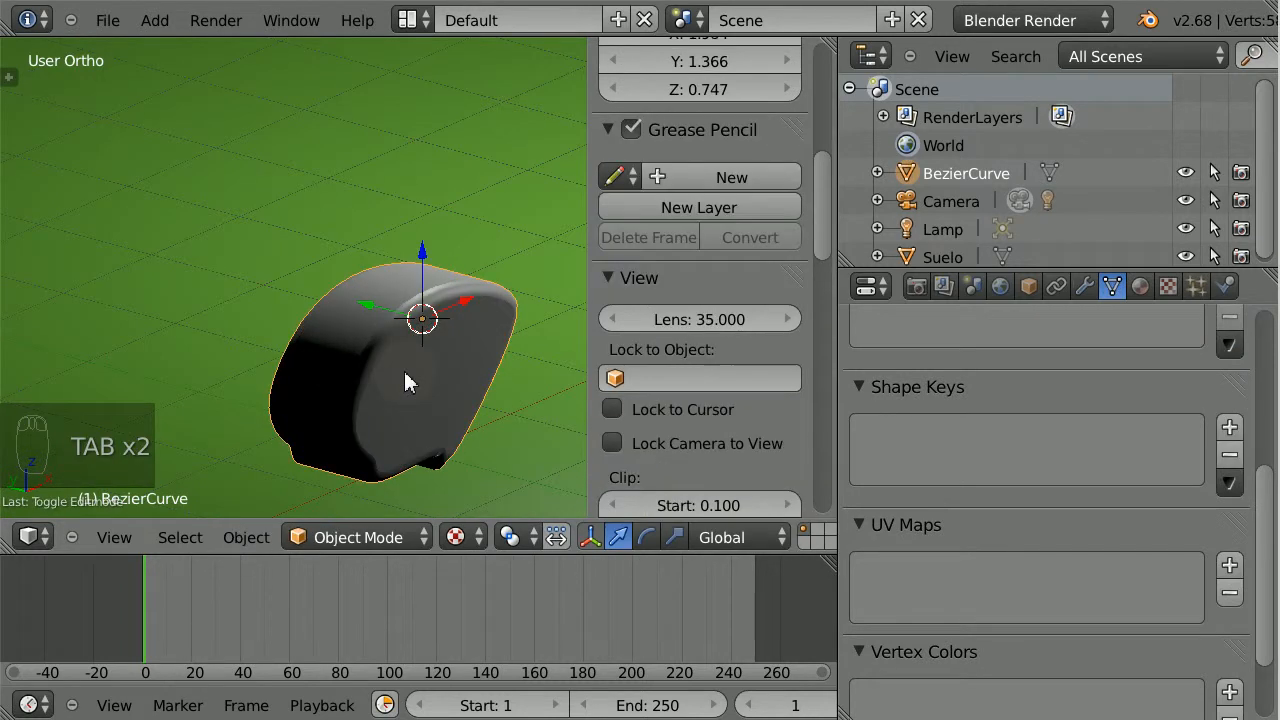
key(p)
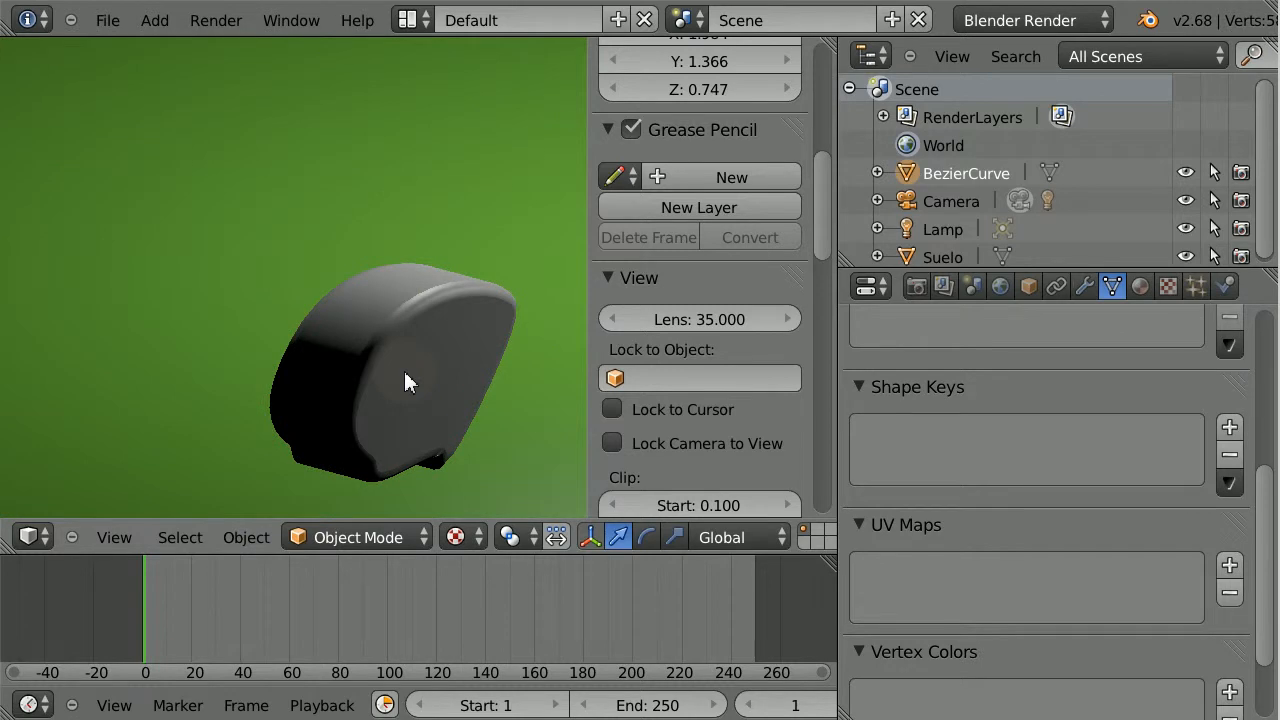
key(Escape)
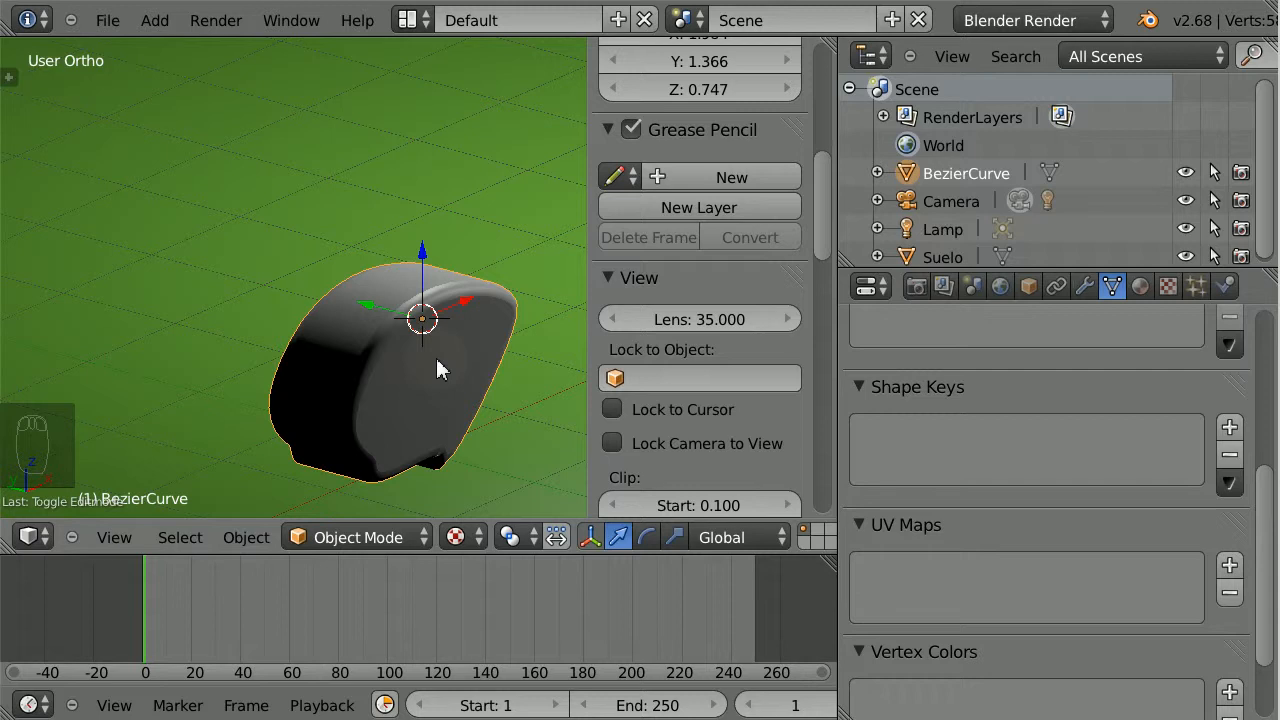
Delete the converted mesh and add a Bezier circle at the 3D cursor.
key(x)
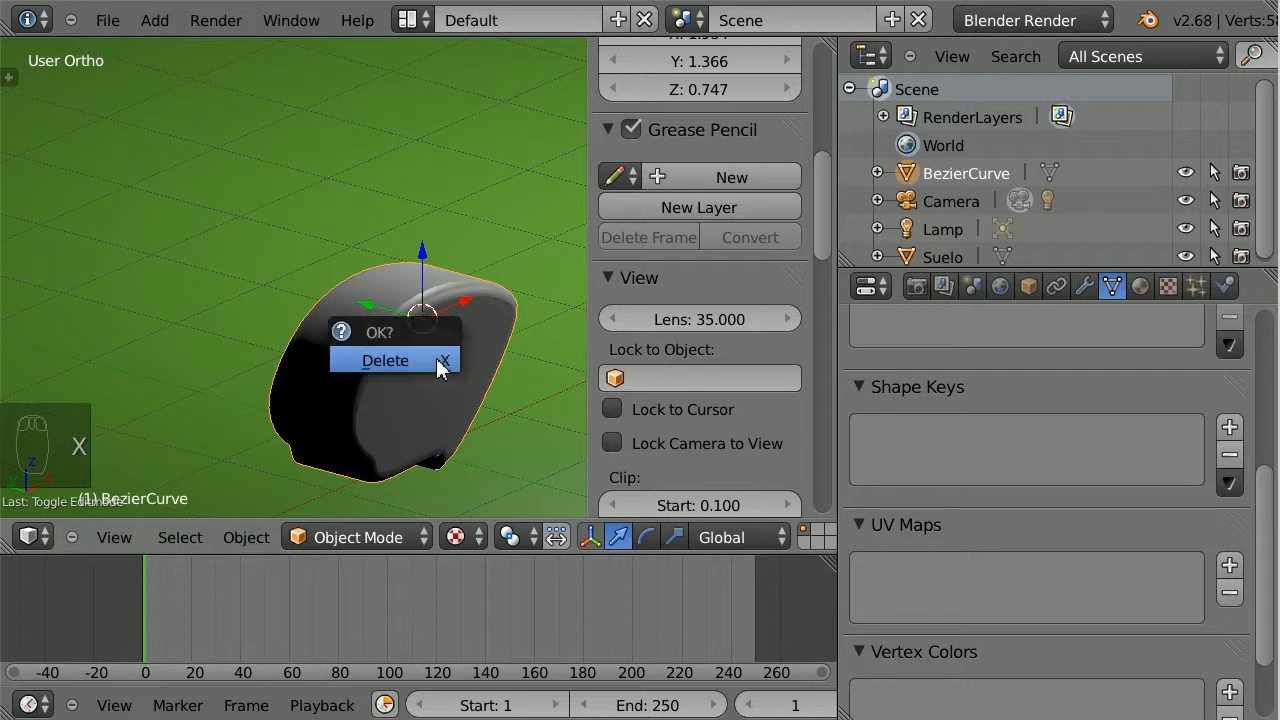
click(436, 360)
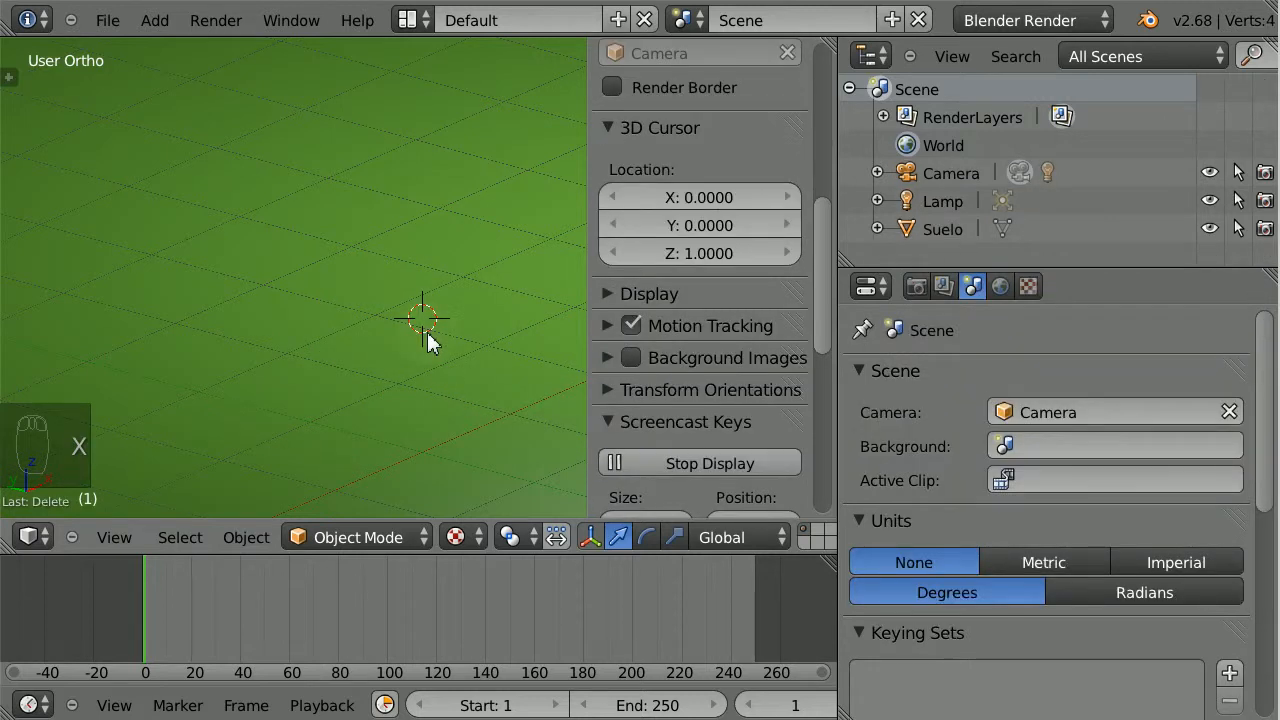
key(shift+a)
mouse_move(427, 340)
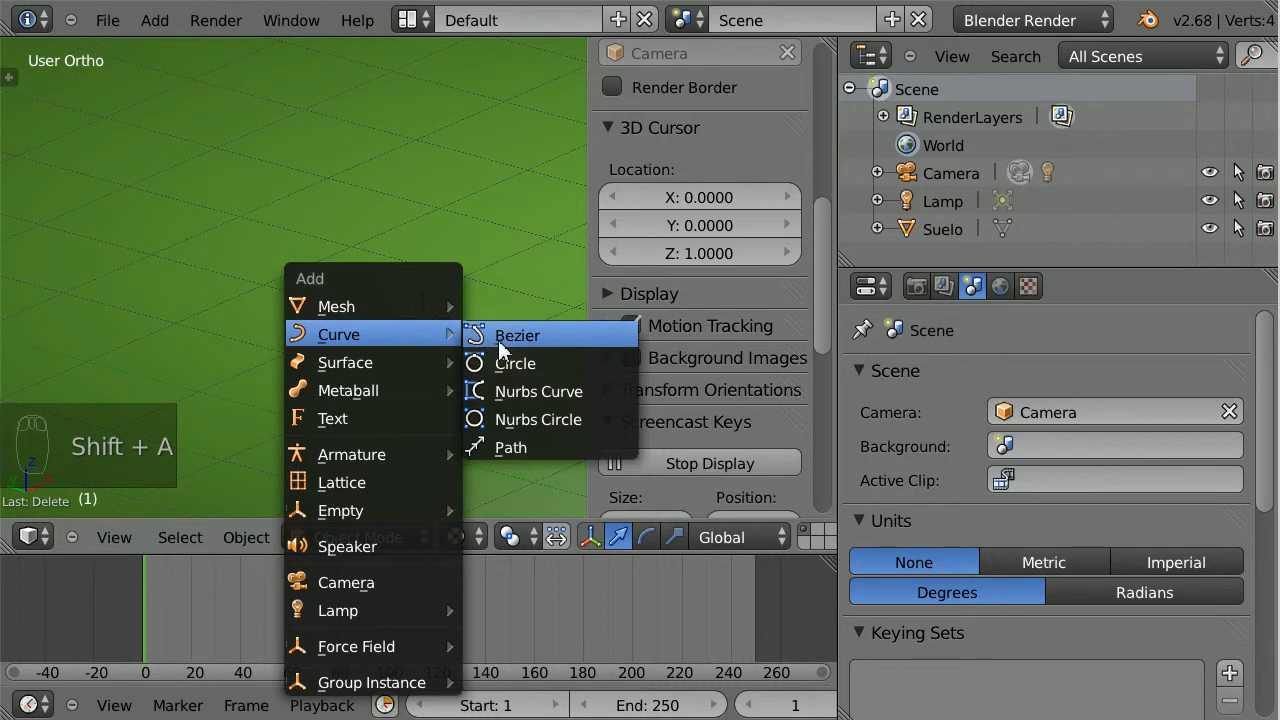
click(505, 367)
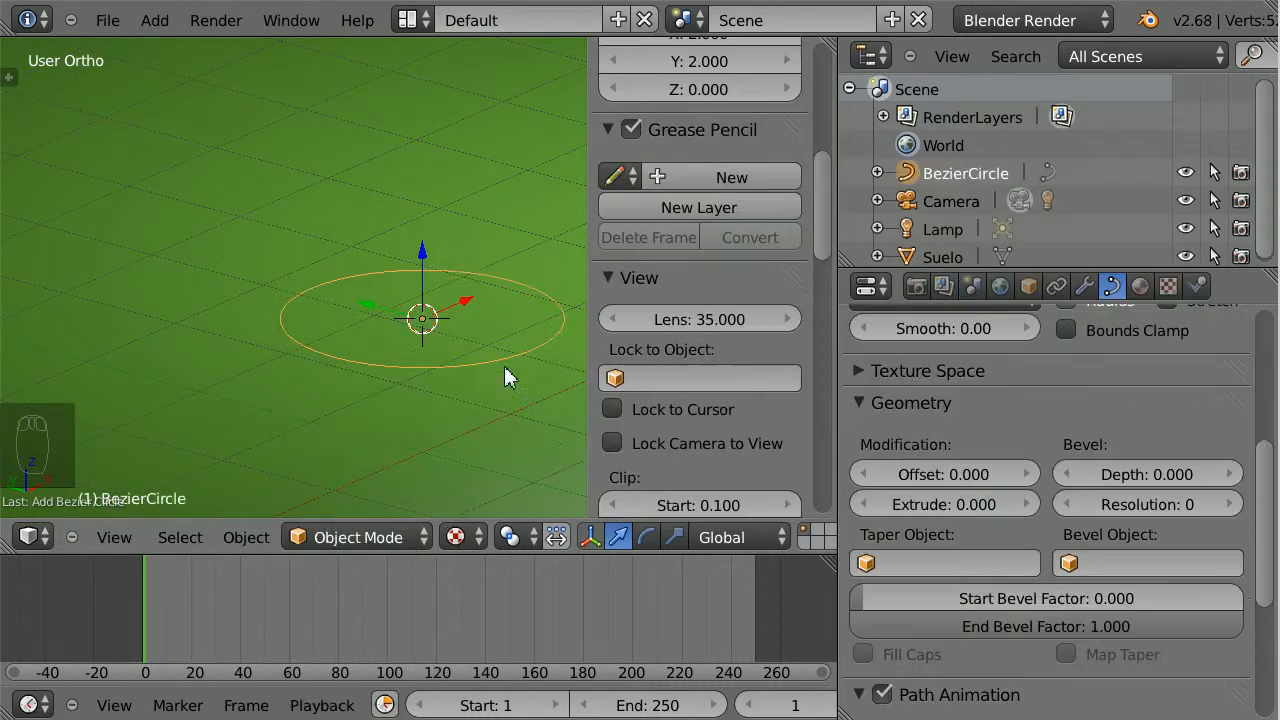
In Edit Mode, select the circle's control point on the positive X side and try moving it toward the centre.
middle_drag(460, 268, 393, 389)
key(Tab)
right_click(487, 316)
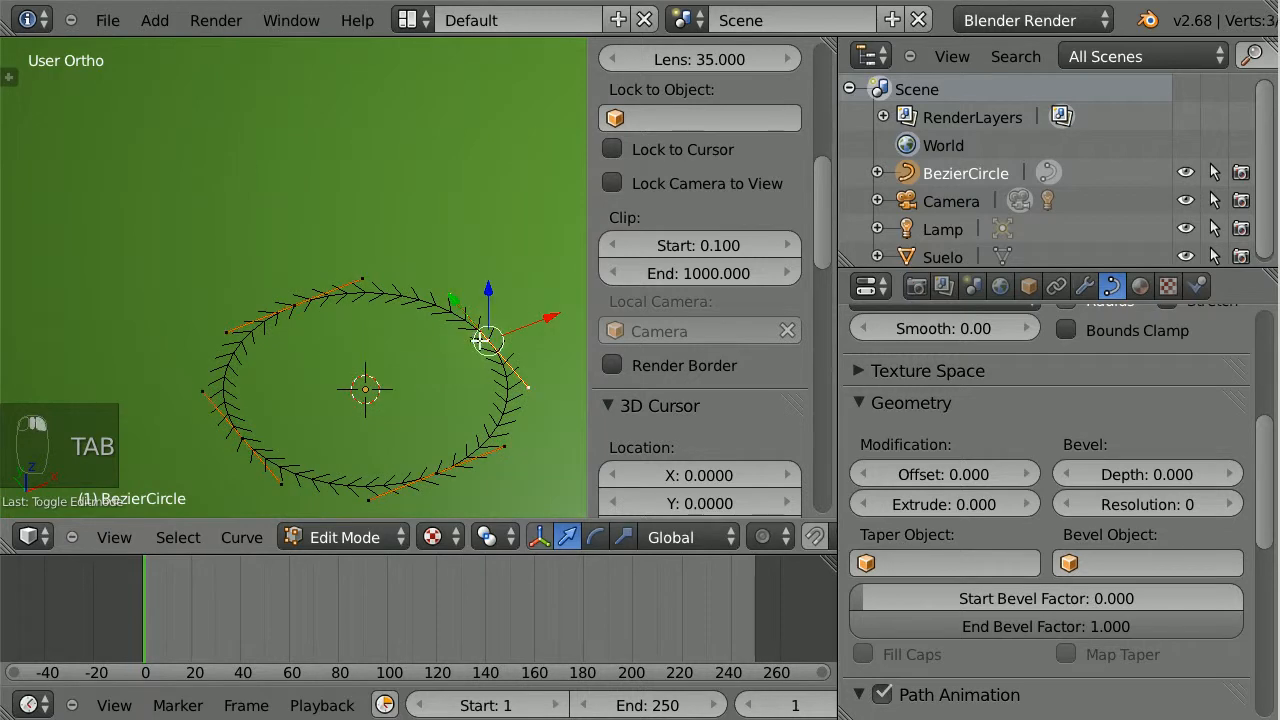
key(g)
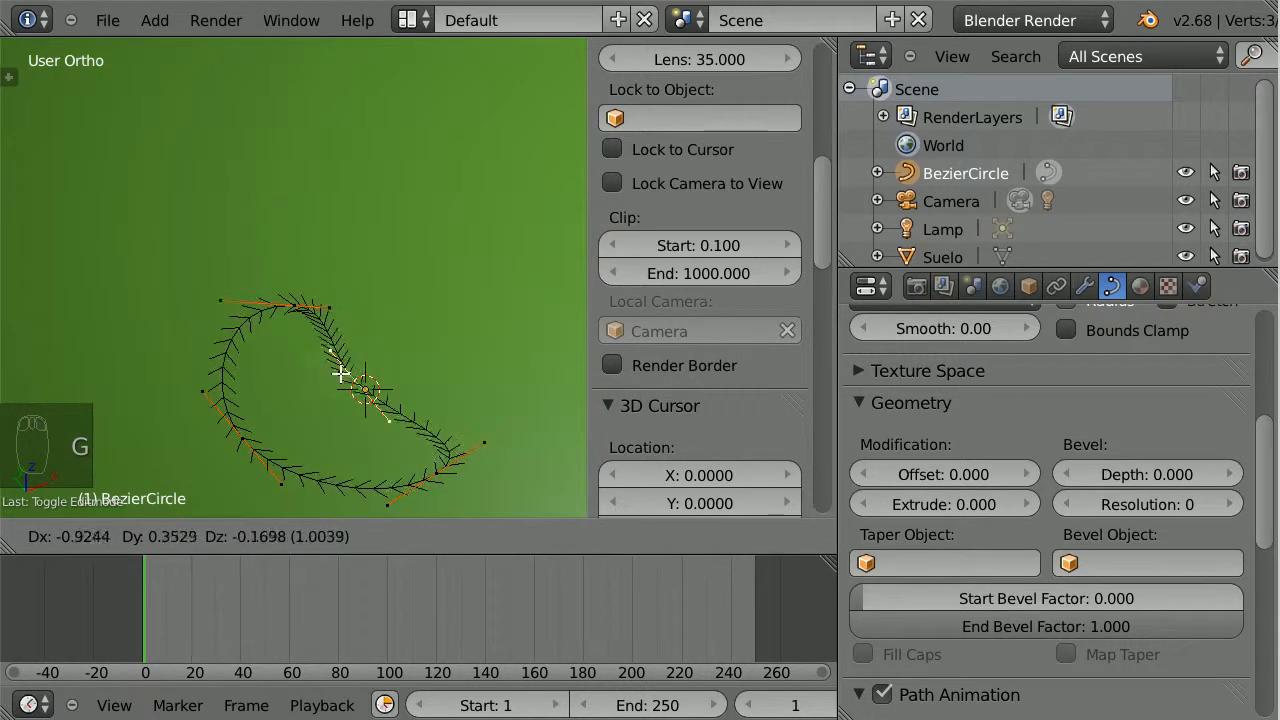
click(487, 340)
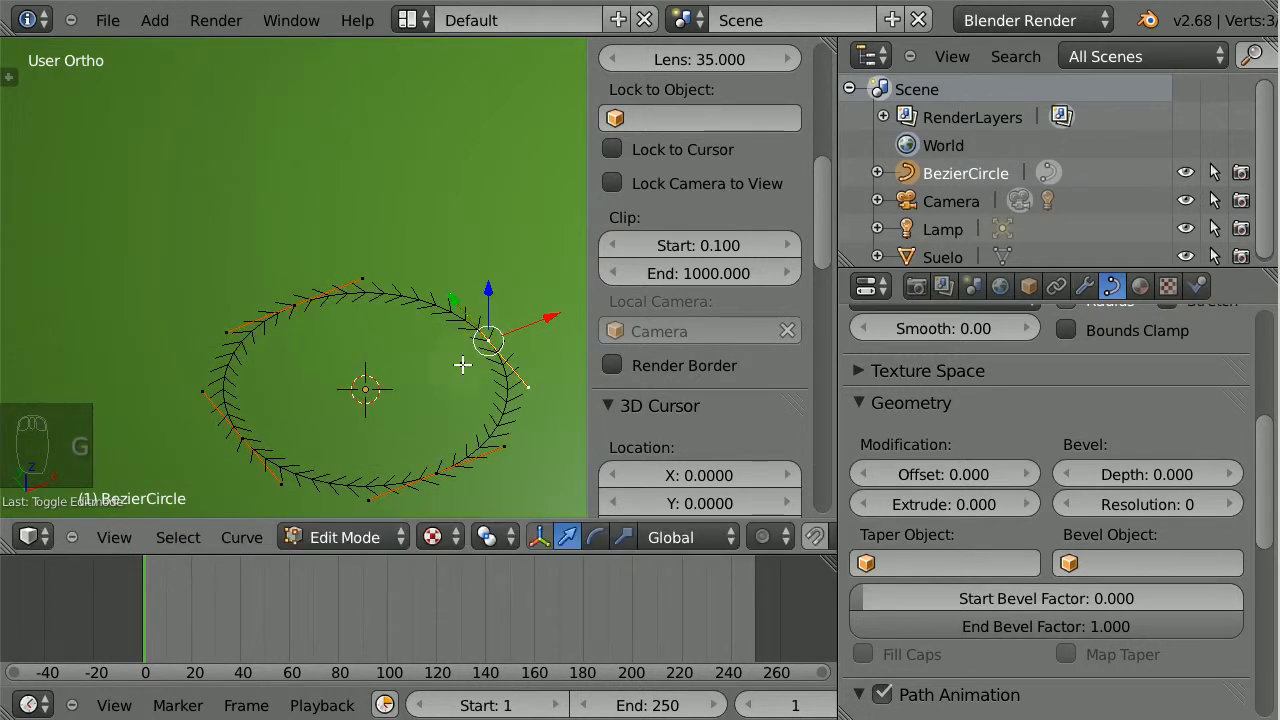